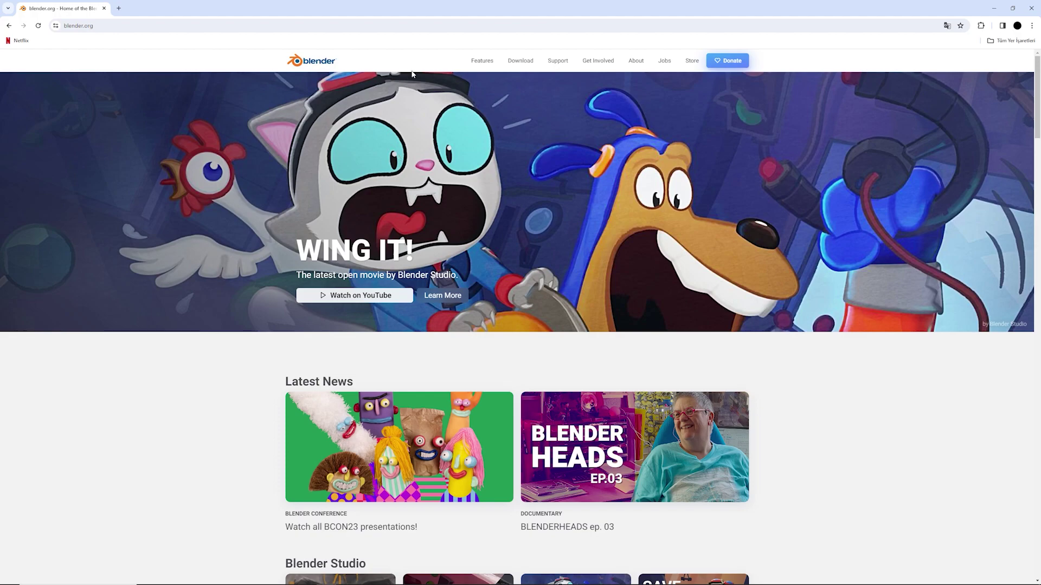
- Download the Blender 3.6.5 LTS Windows installer from blender.org and check the downloads list
{"action": "left_click", "coordinate": [521, 66]}
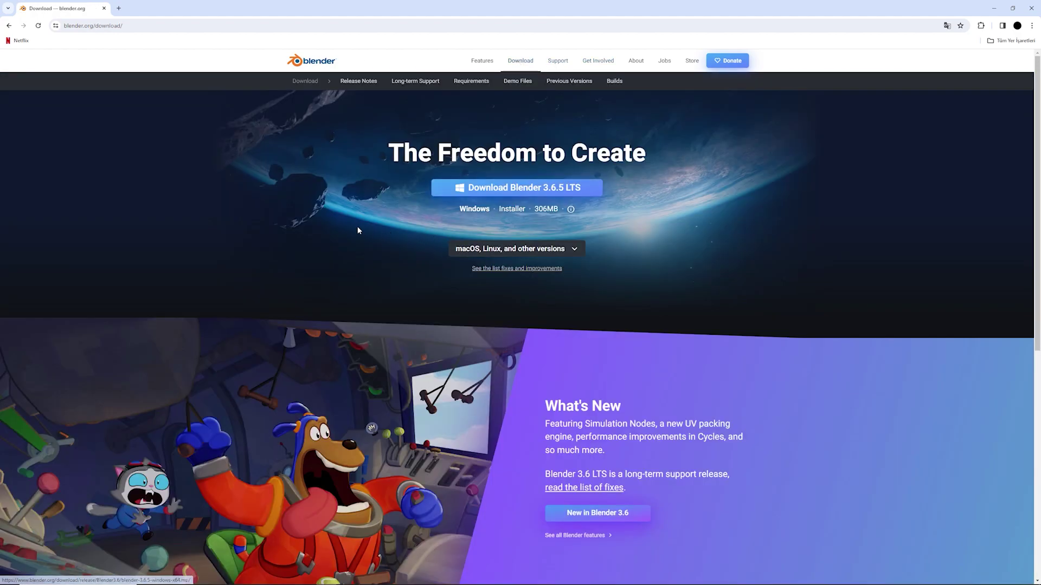
{"action": "left_click", "coordinate": [520, 250]}
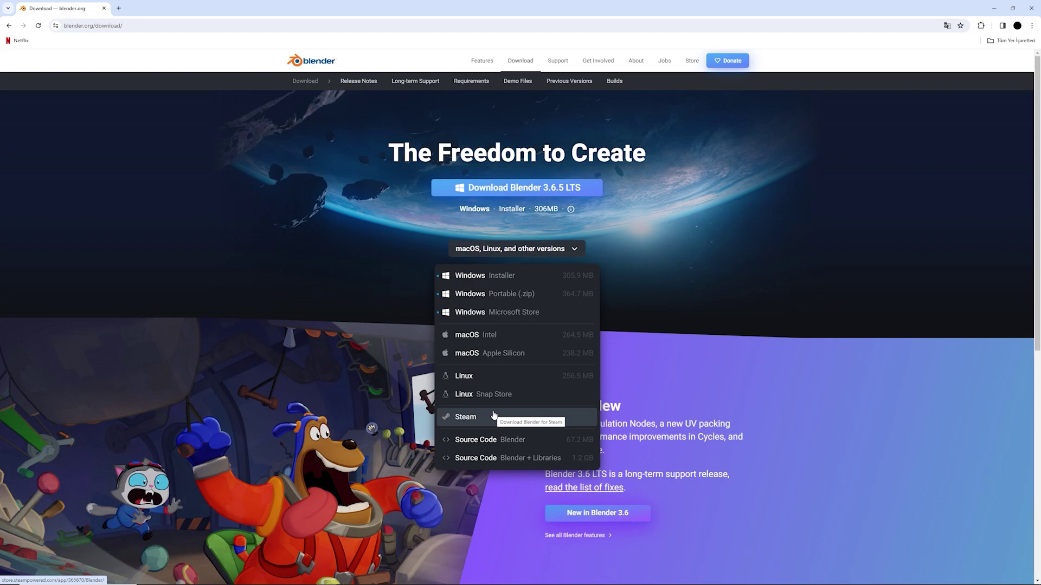
{"action": "left_click", "coordinate": [415, 187]}
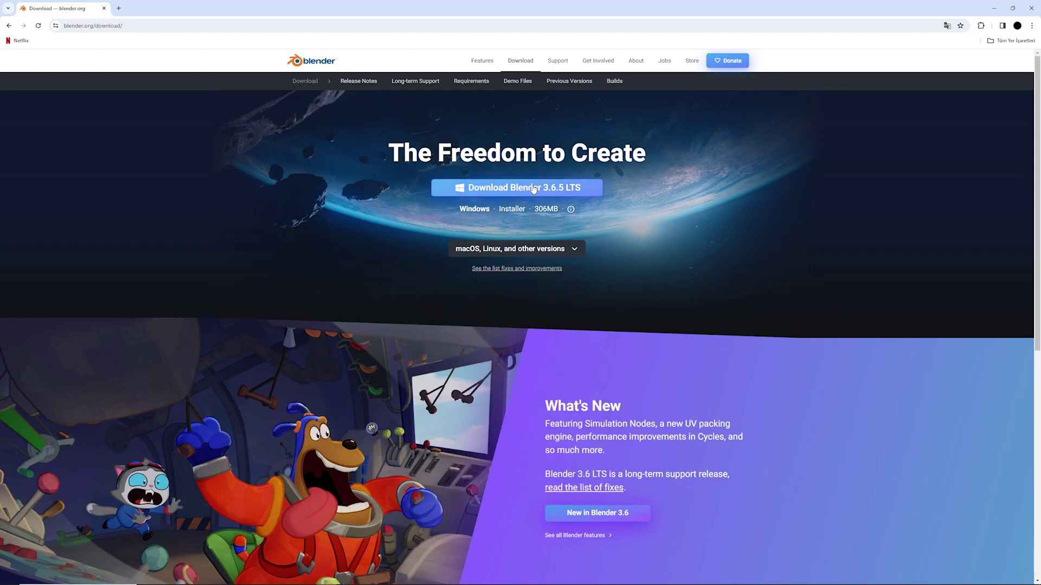
{"action": "left_click", "coordinate": [534, 188]}
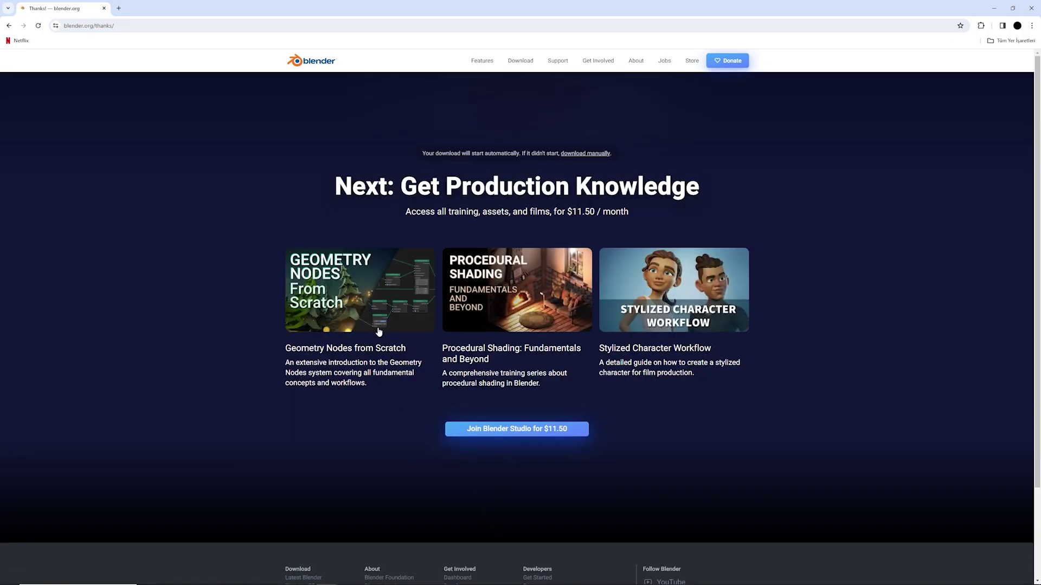
{"action": "left_click", "coordinate": [987, 25]}
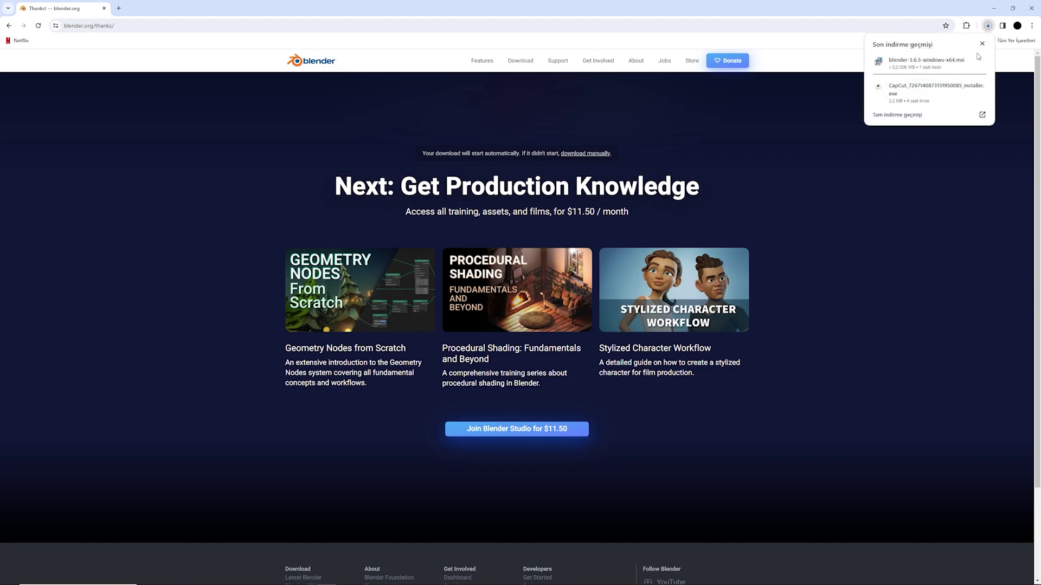
{"action": "left_click", "coordinate": [880, 254]}
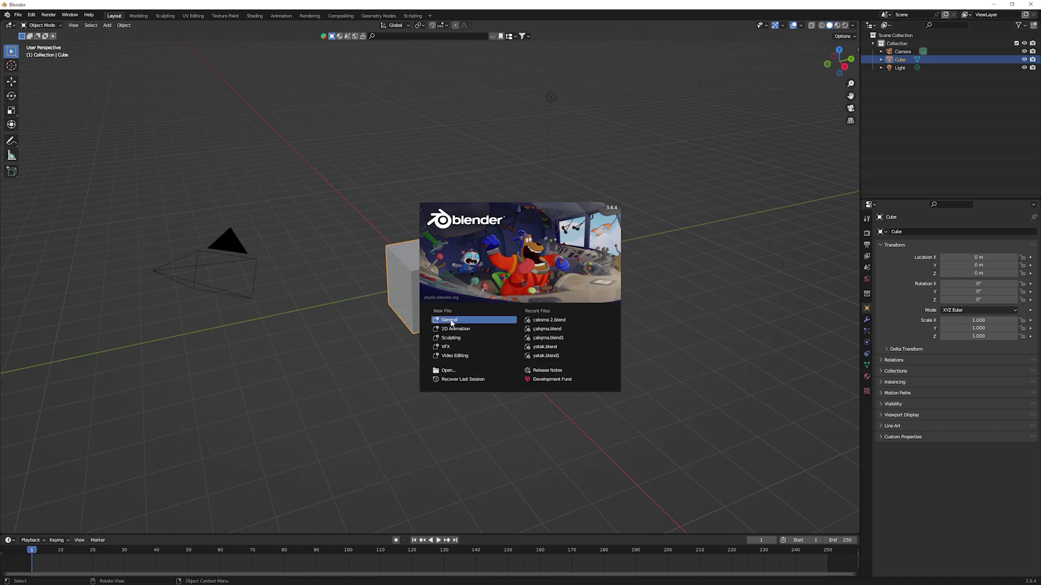
- Close the splash screen and select the Camera in the Outliner
{"action": "left_click", "coordinate": [737, 121]}
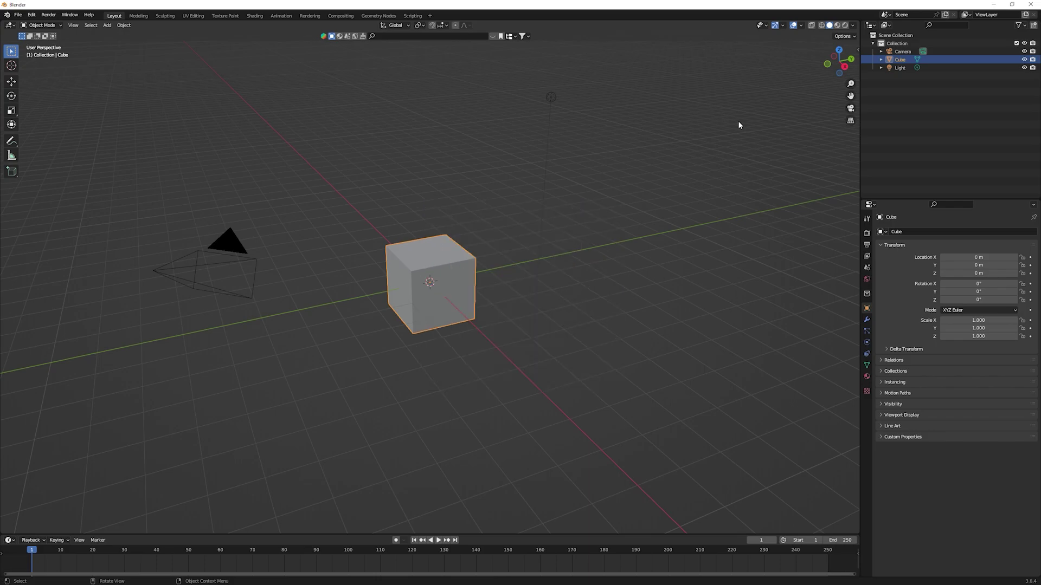
{"action": "left_click", "coordinate": [925, 105]}
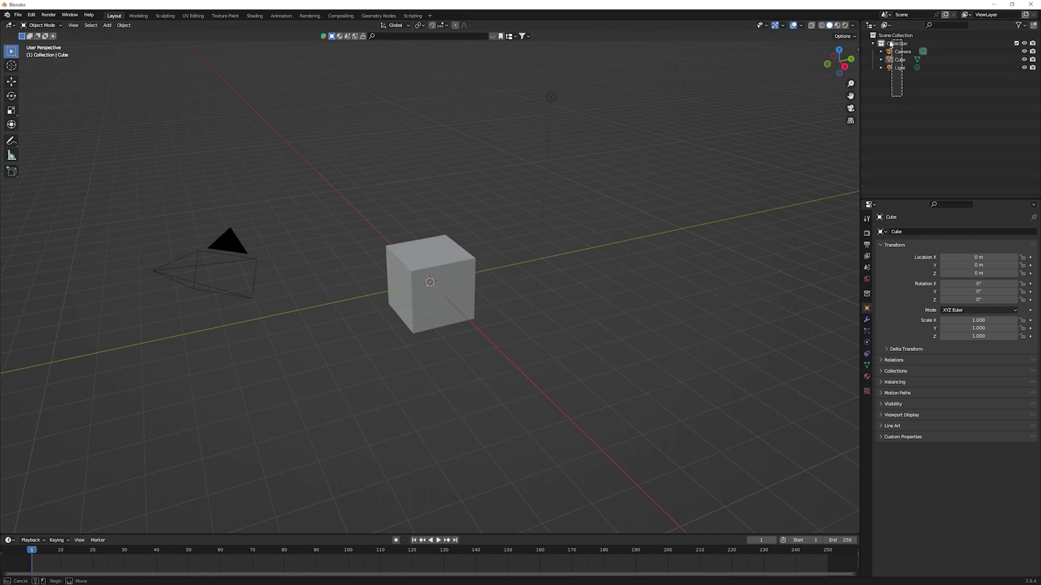
{"action": "left_click", "coordinate": [901, 51]}
{"action": "left_click", "coordinate": [892, 96]}
{"action": "left_click", "coordinate": [900, 67]}
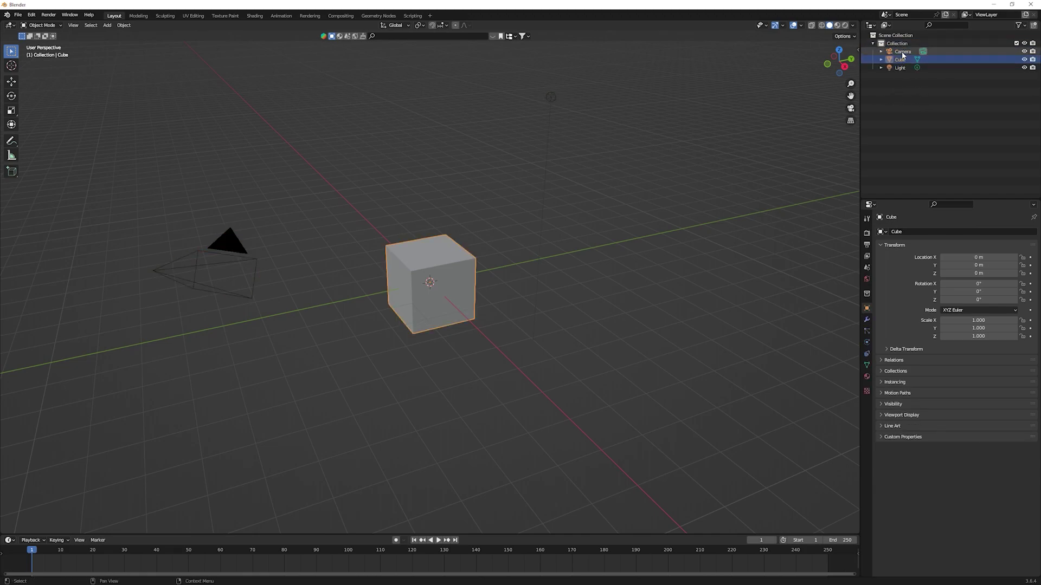
{"action": "left_click", "coordinate": [902, 50]}
- Select the Light in the viewport, then reselect the Camera and finally the Cube
{"action": "left_click", "coordinate": [560, 290]}
{"action": "scroll", "coordinate": [558, 278], "scroll_direction": "down", "scroll_amount": 3}
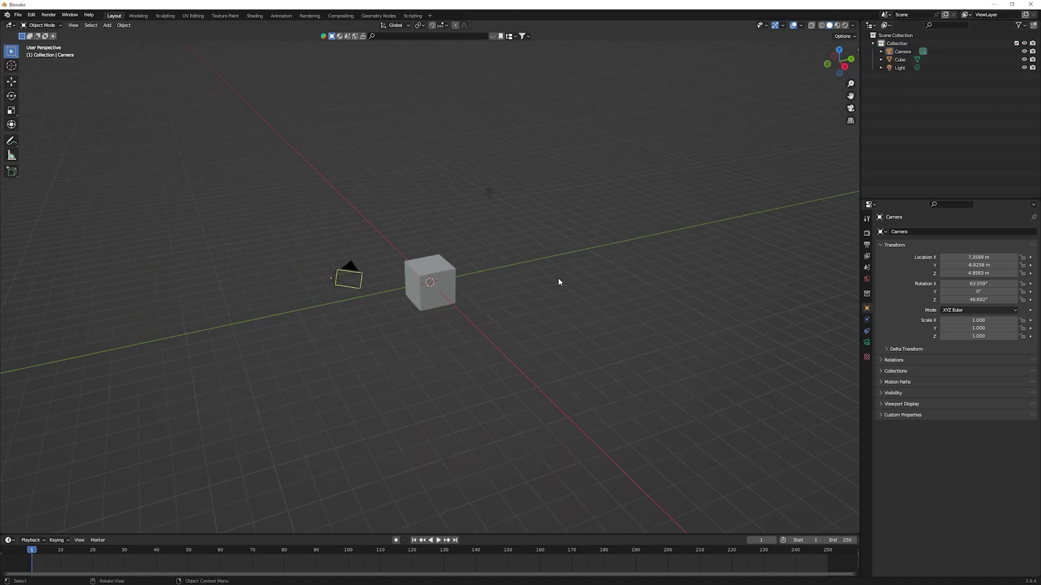
{"action": "left_click_drag", "start_coordinate": [555, 186], "coordinate": [484, 202]}
{"action": "left_click", "coordinate": [576, 211]}
{"action": "scroll", "coordinate": [556, 217], "scroll_direction": "up", "scroll_amount": 3}
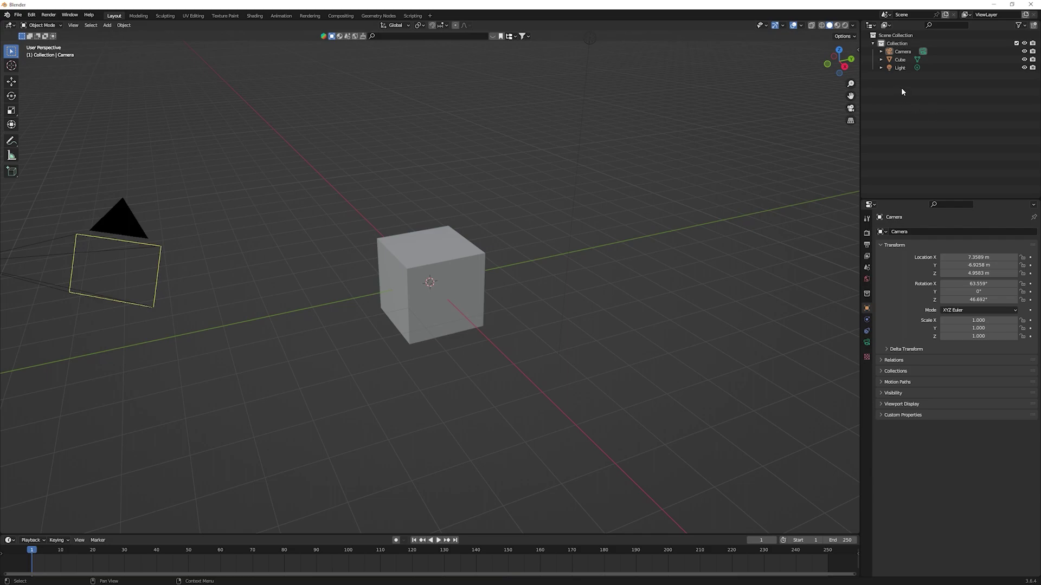
{"action": "left_click", "coordinate": [899, 68]}
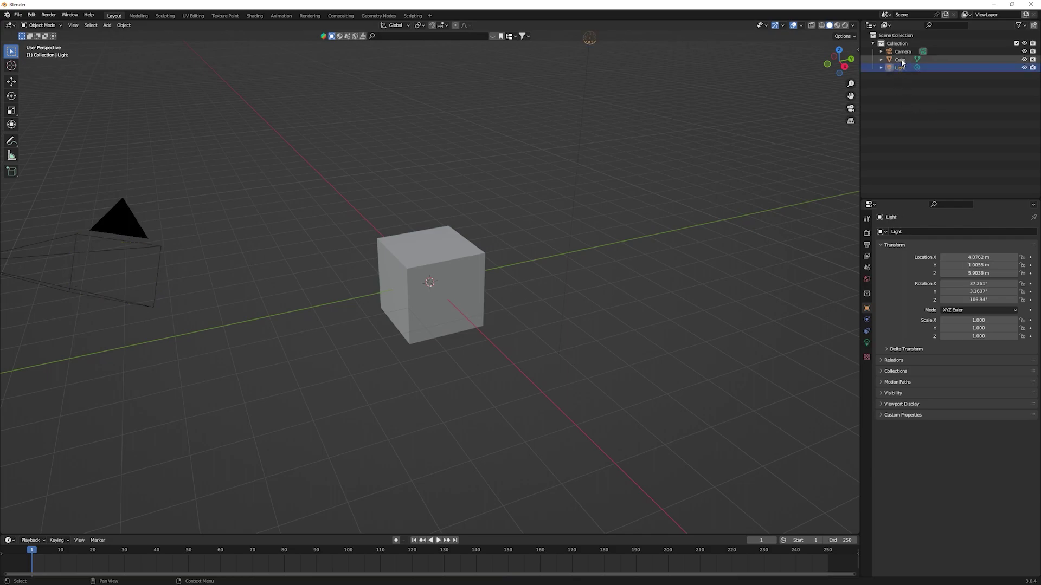
{"action": "left_click", "coordinate": [903, 52]}
{"action": "left_click", "coordinate": [423, 300]}
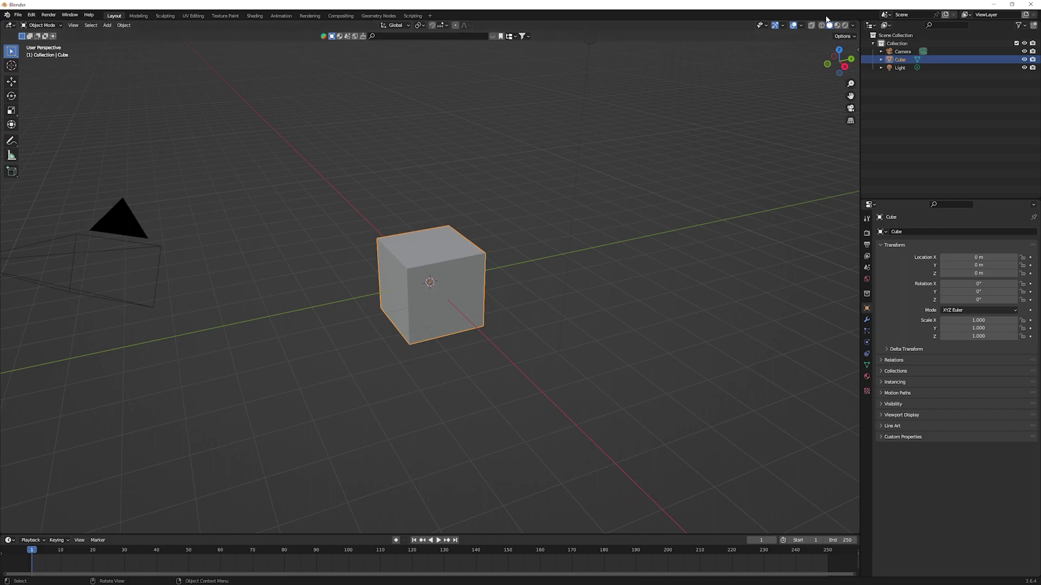
- Switch the viewport to Wireframe shading and orbit to a front view of the cube
{"action": "left_click", "coordinate": [821, 26]}
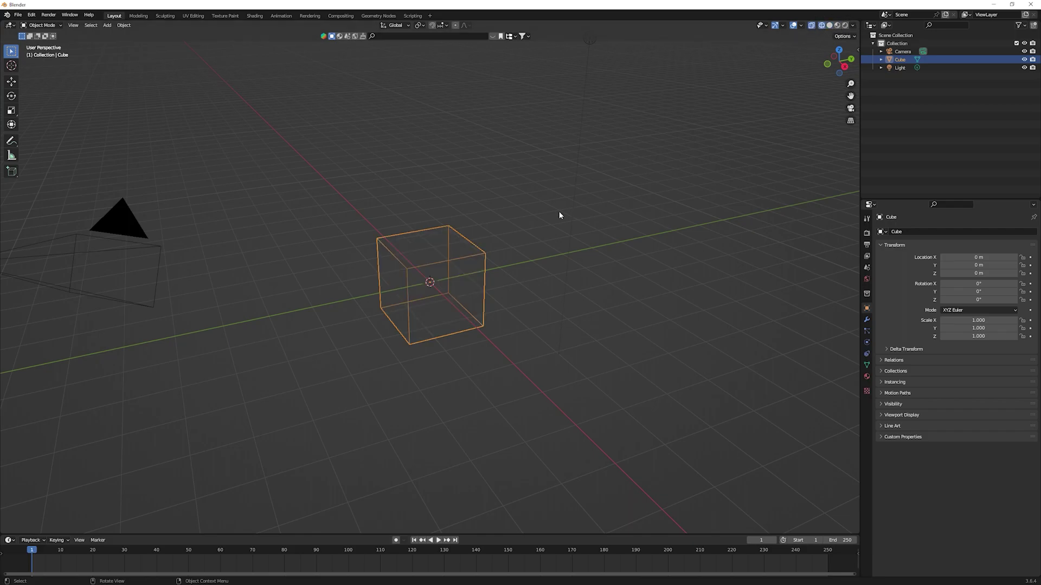
{"action": "mouse_move", "coordinate": [559, 215]}
{"action": "middle_mouse_down"}
{"action": "mouse_move", "coordinate": [529, 194]}
{"action": "mouse_move", "coordinate": [562, 231]}
{"action": "middle_mouse_up"}
{"action": "scroll", "coordinate": [572, 204], "scroll_direction": "up", "scroll_amount": 5}
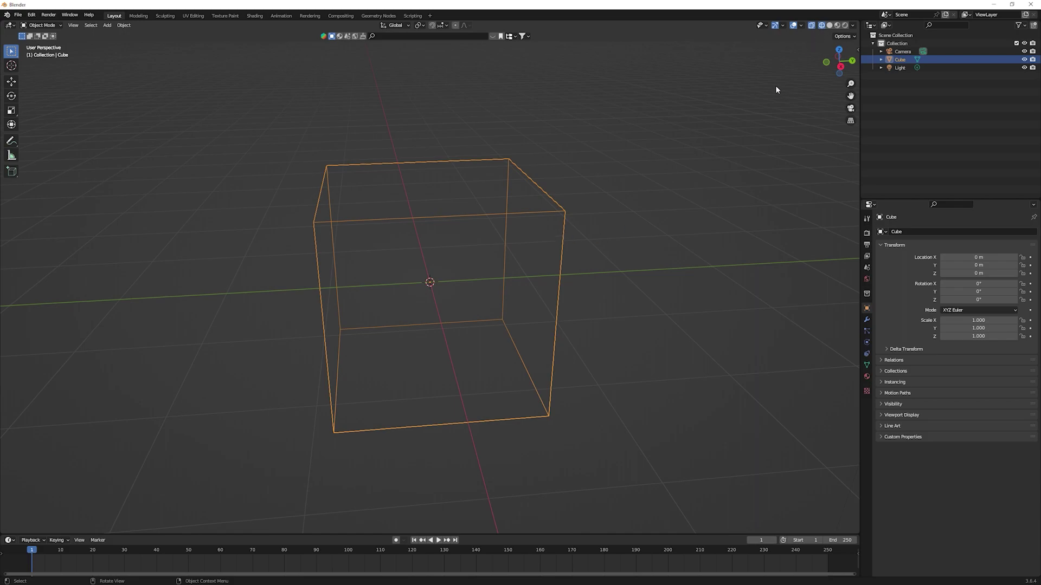
{"action": "left_click", "coordinate": [681, 190]}
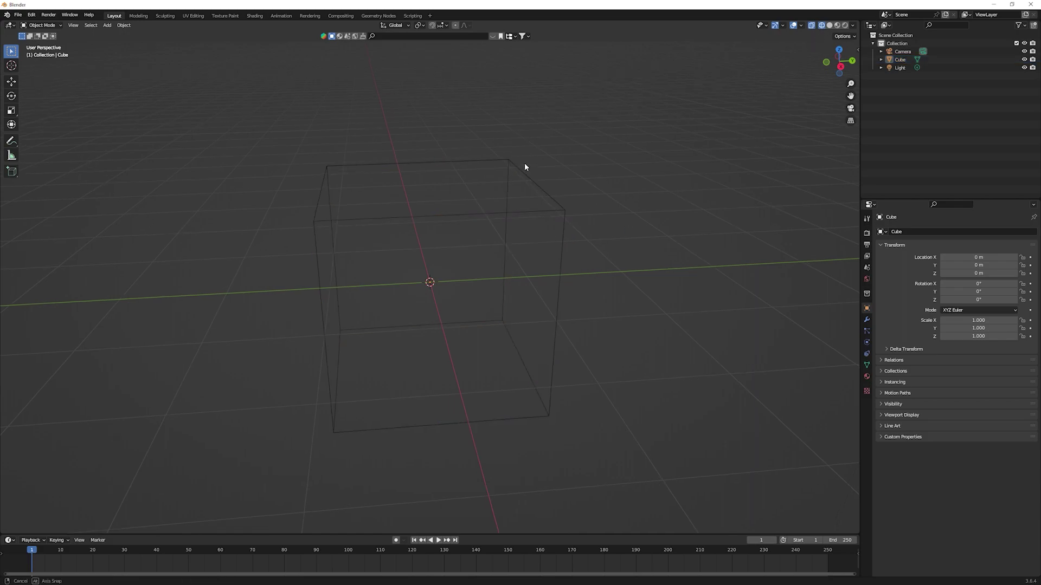
{"action": "middle_click_drag", "start_coordinate": [525, 167], "coordinate": [536, 183]}
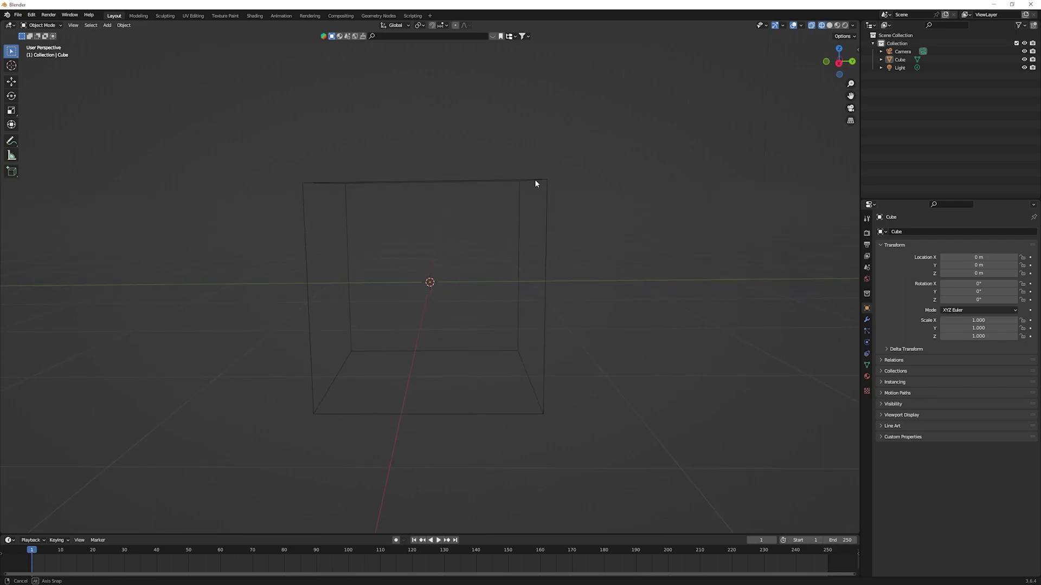
- Return to Solid shading, select the cube, and toggle Wireframe on and off once more
{"action": "left_click", "coordinate": [829, 26]}
{"action": "left_click", "coordinate": [464, 215]}
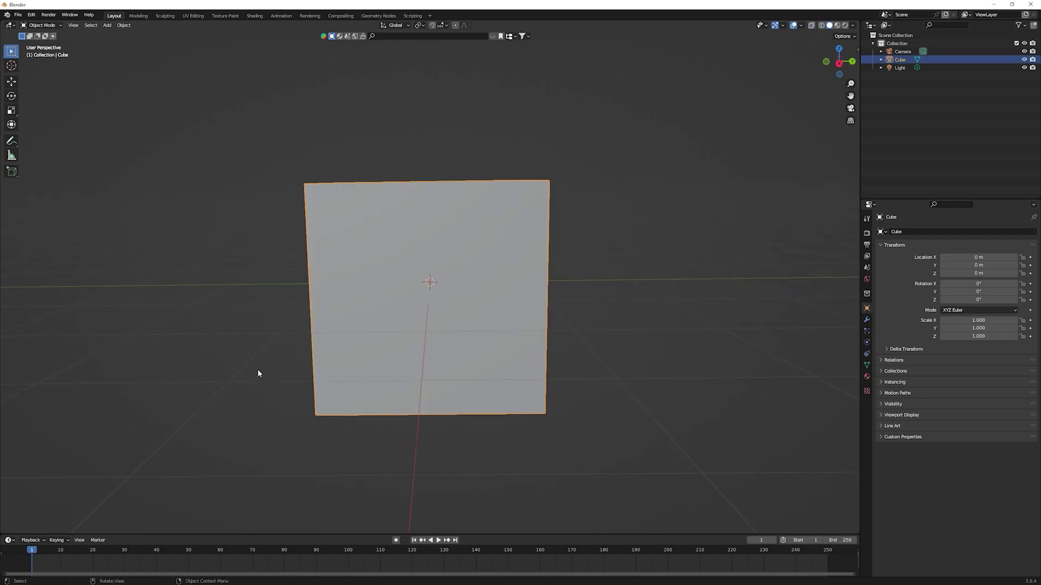
{"action": "left_click", "coordinate": [821, 25]}
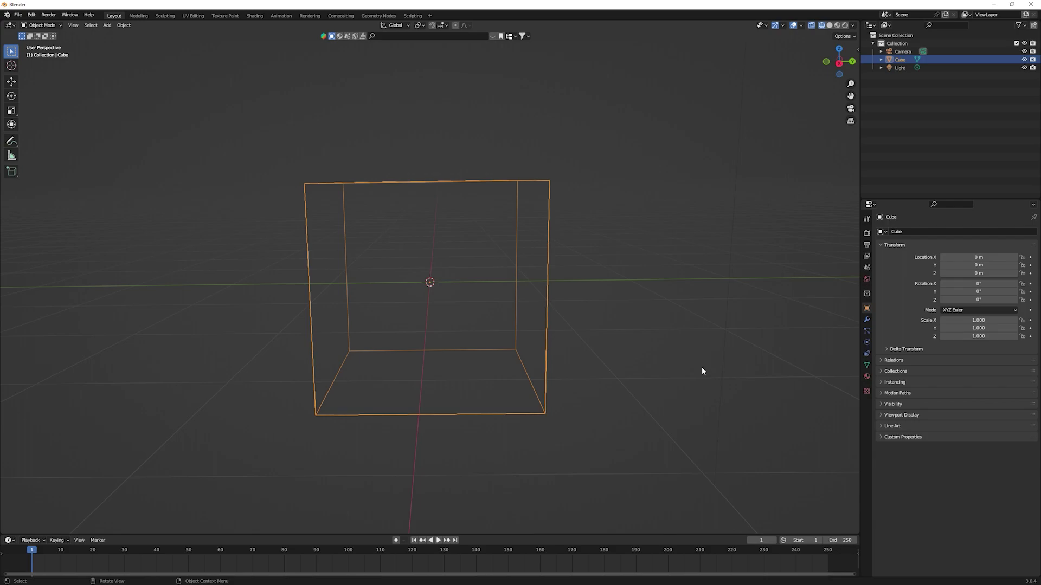
{"action": "left_click", "coordinate": [829, 26]}
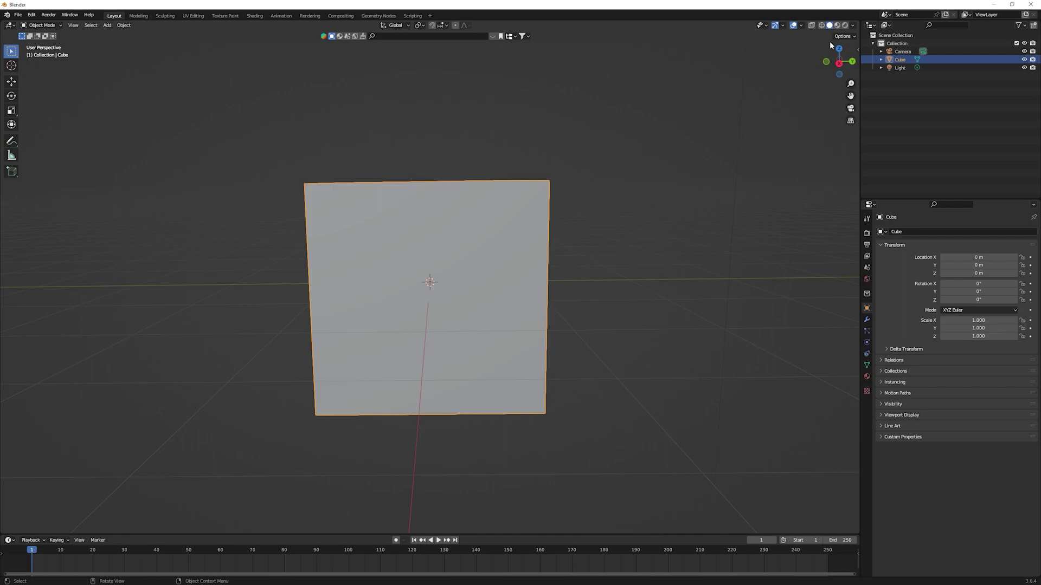
- Orbit and zoom toward the cube, then switch to Material Preview shading
{"action": "middle_click_drag", "start_coordinate": [695, 193], "coordinate": [687, 199]}
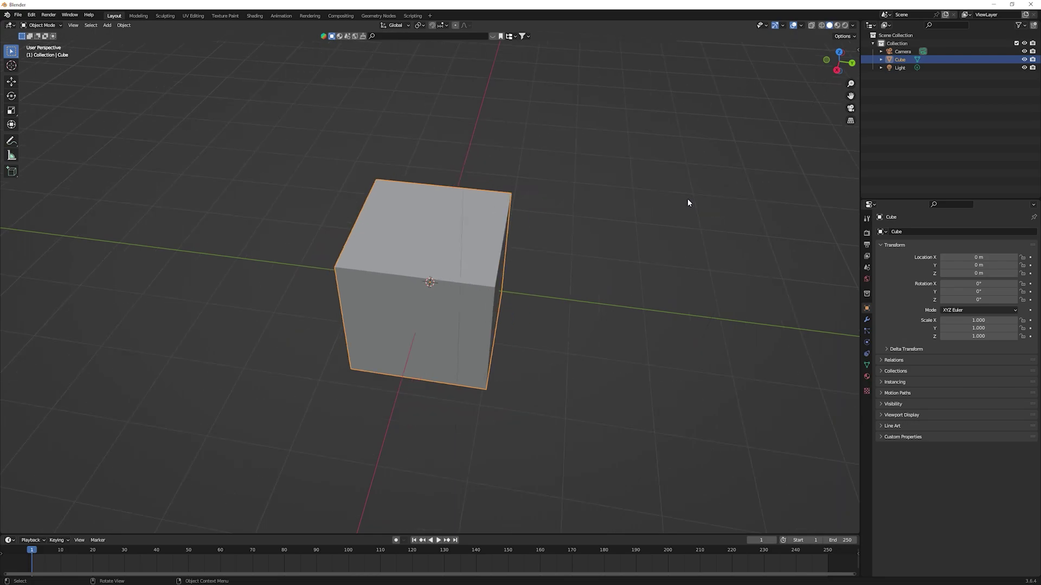
{"action": "middle_click_drag", "start_coordinate": [551, 210], "coordinate": [625, 202]}
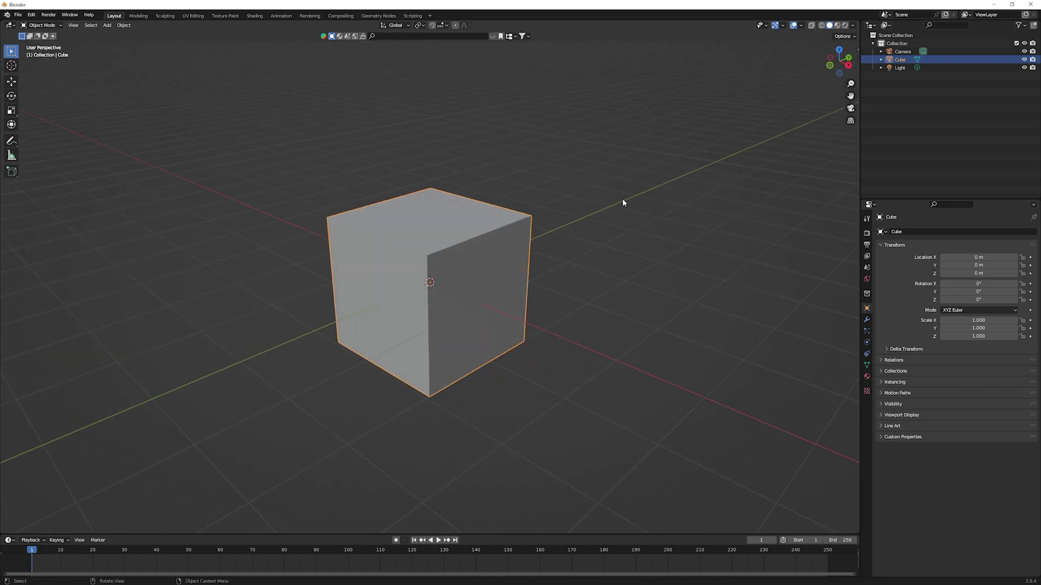
{"action": "scroll", "coordinate": [623, 203], "scroll_direction": "up", "scroll_amount": 2}
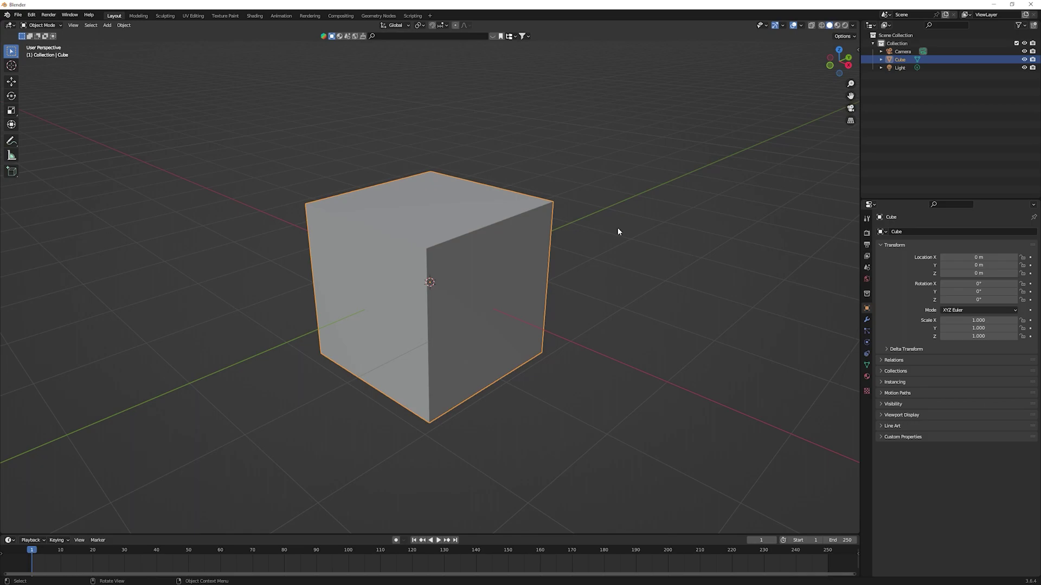
{"action": "left_click", "coordinate": [837, 25]}
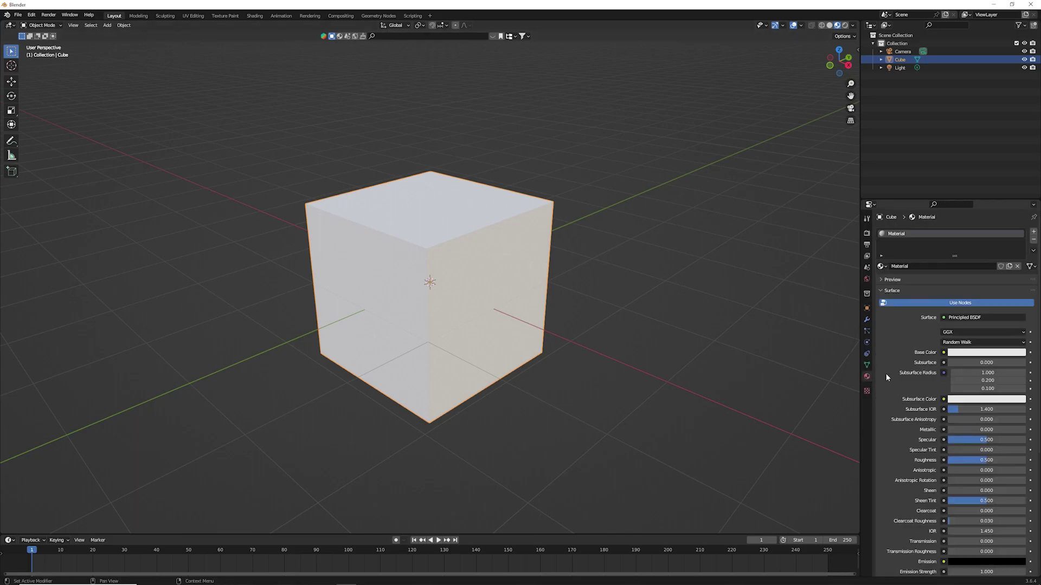
- Change the cube material's Base Color to blue
{"action": "left_click", "coordinate": [986, 352]}
{"action": "left_click", "coordinate": [1003, 253]}
{"action": "left_click", "coordinate": [670, 336]}
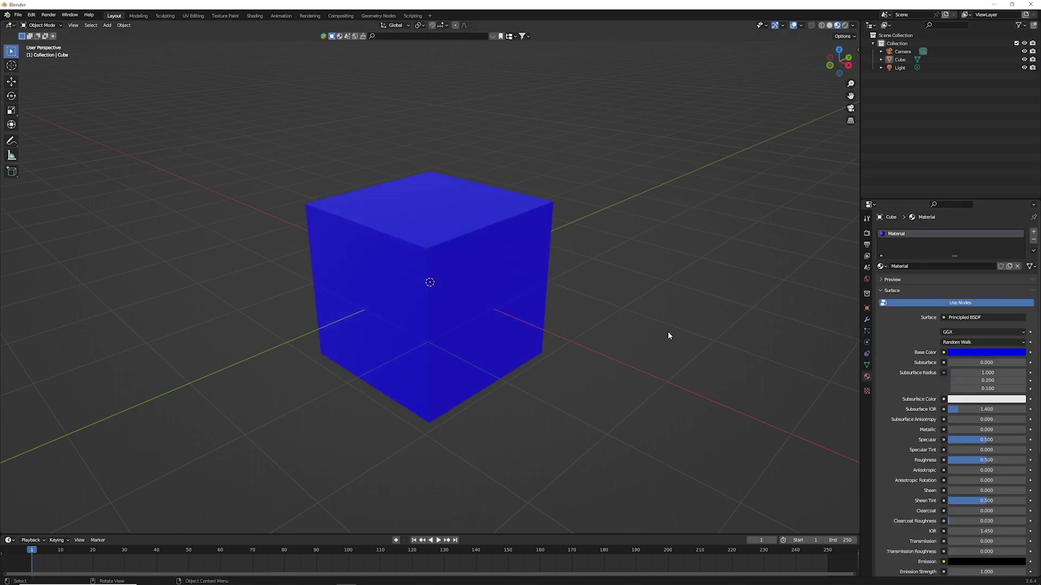
- View the Eevee render settings and toggle Solid and Material Preview shading, ending on Solid
{"action": "left_click", "coordinate": [867, 233]}
{"action": "left_click_drag", "start_coordinate": [234, 161], "coordinate": [629, 416]}
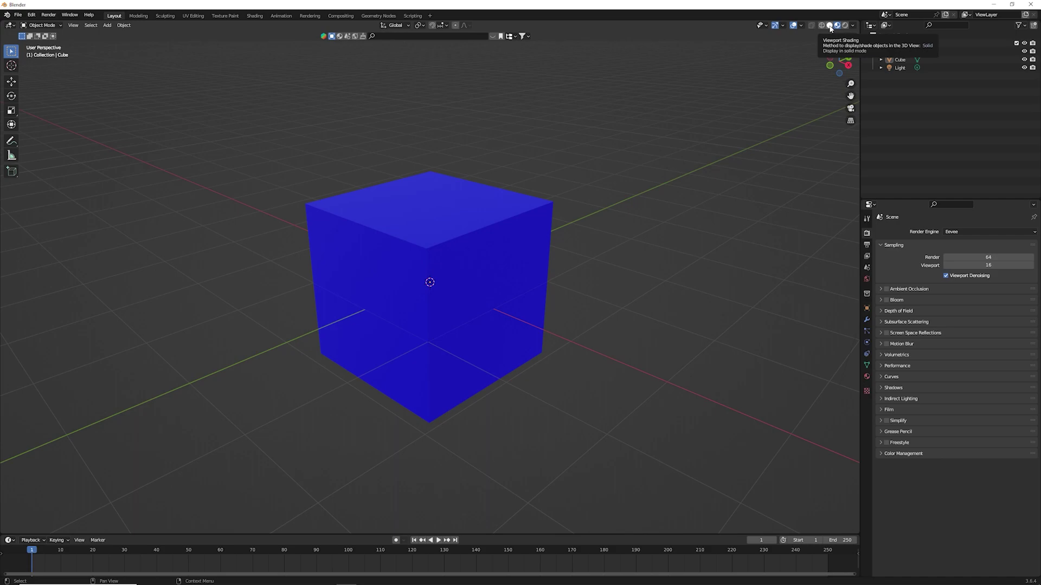
{"action": "left_click", "coordinate": [829, 26]}
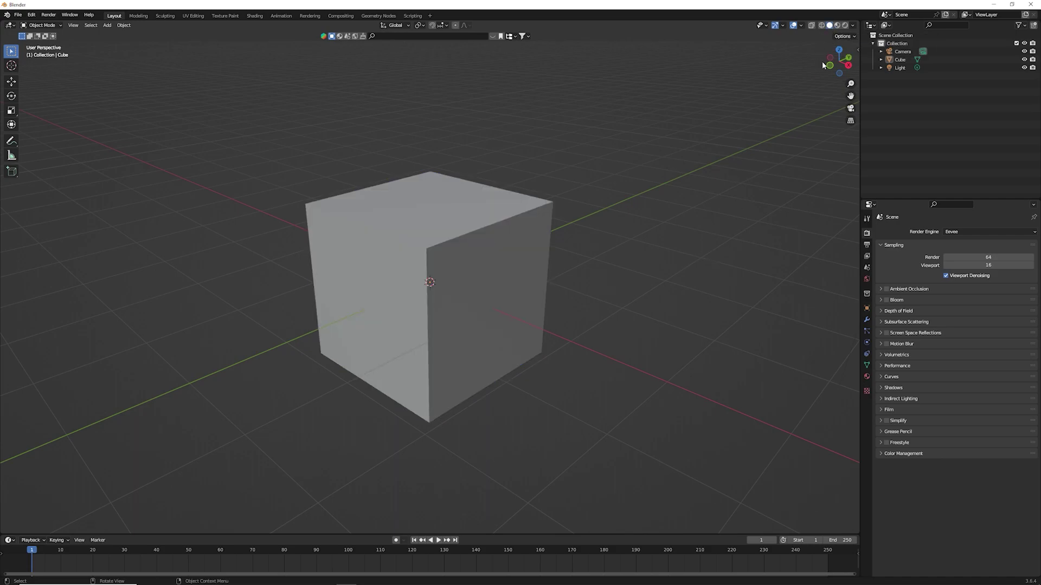
{"action": "left_click", "coordinate": [837, 26]}
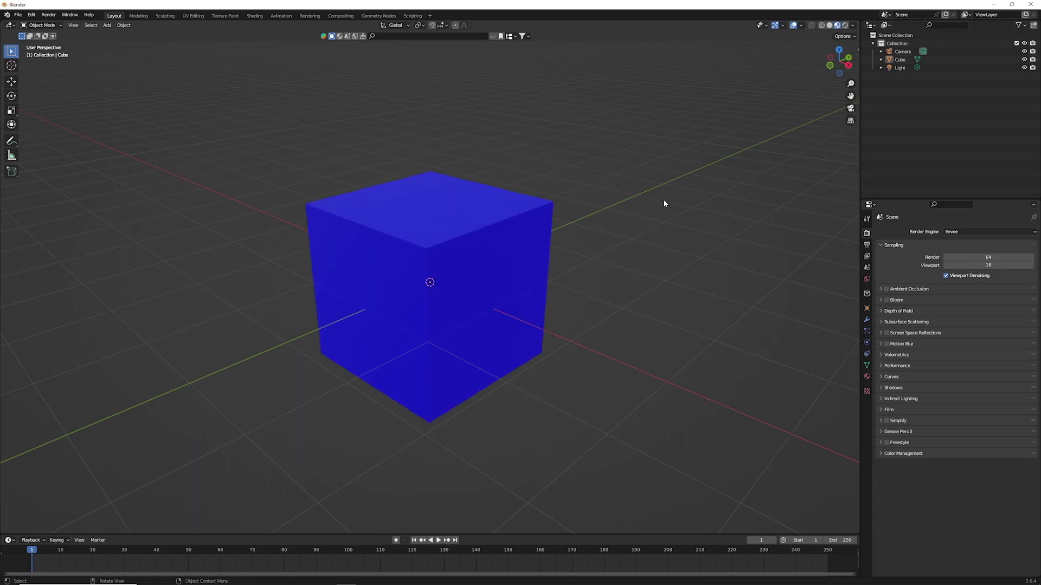
{"action": "middle_click_drag", "start_coordinate": [663, 199], "coordinate": [655, 202]}
{"action": "left_click", "coordinate": [829, 25]}
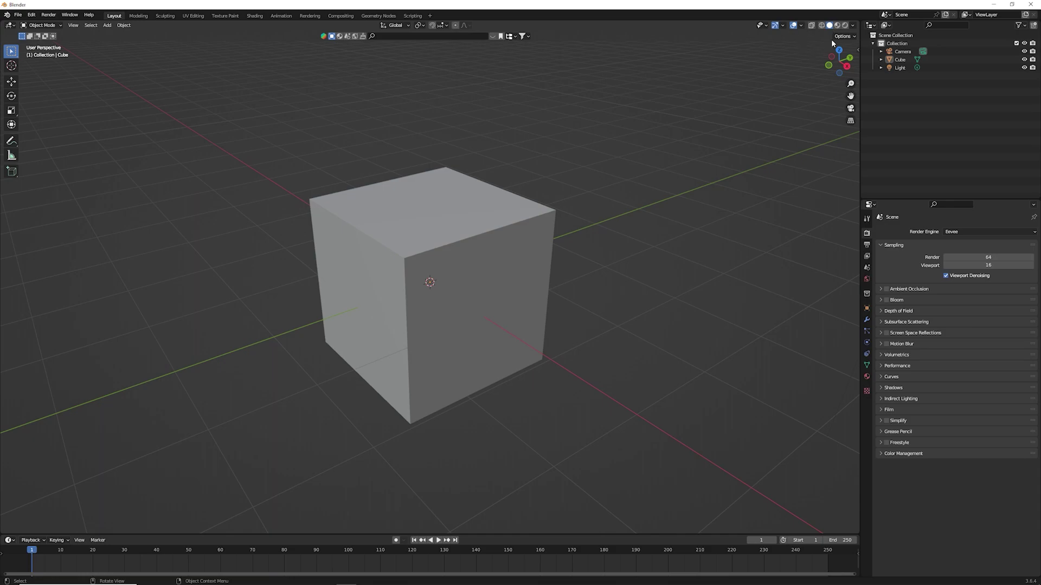
- Switch to Rendered shading, orbit around the cube, and toggle viewport overlays off and on
{"action": "left_click", "coordinate": [844, 25]}
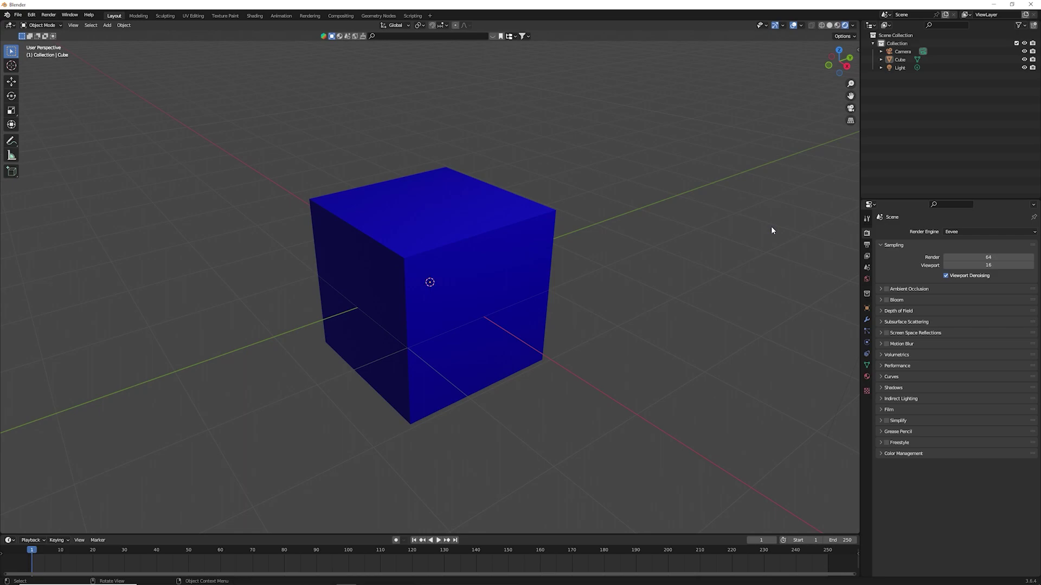
{"action": "mouse_move", "coordinate": [772, 230]}
{"action": "middle_mouse_down"}
{"action": "mouse_move", "coordinate": [695, 204]}
{"action": "mouse_move", "coordinate": [601, 204]}
{"action": "mouse_move", "coordinate": [423, 443]}
{"action": "middle_mouse_up"}
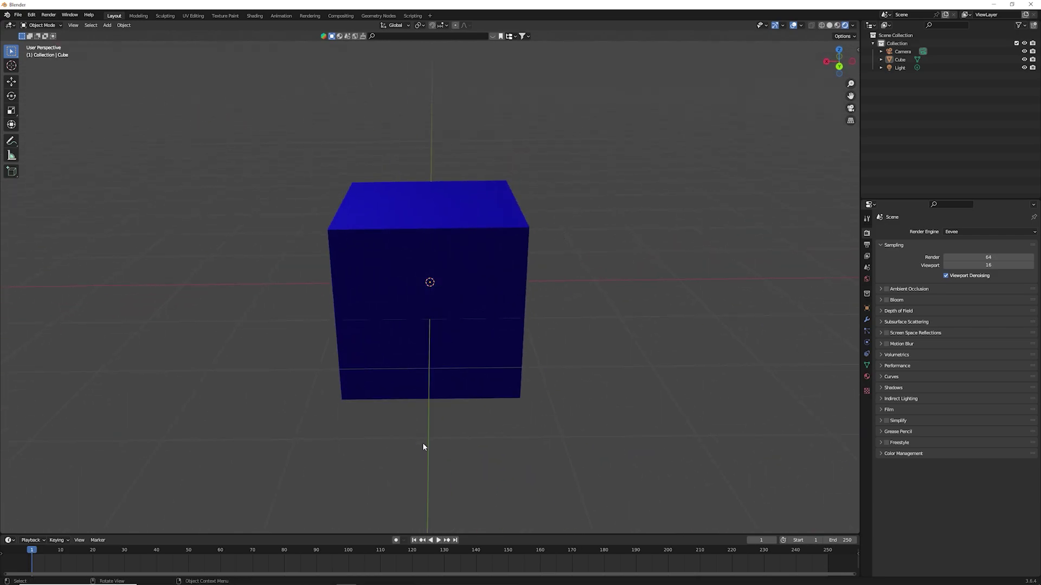
{"action": "mouse_move", "coordinate": [362, 281]}
{"action": "middle_mouse_down"}
{"action": "mouse_move", "coordinate": [772, 314]}
{"action": "mouse_move", "coordinate": [611, 331]}
{"action": "mouse_move", "coordinate": [407, 319]}
{"action": "middle_mouse_up"}
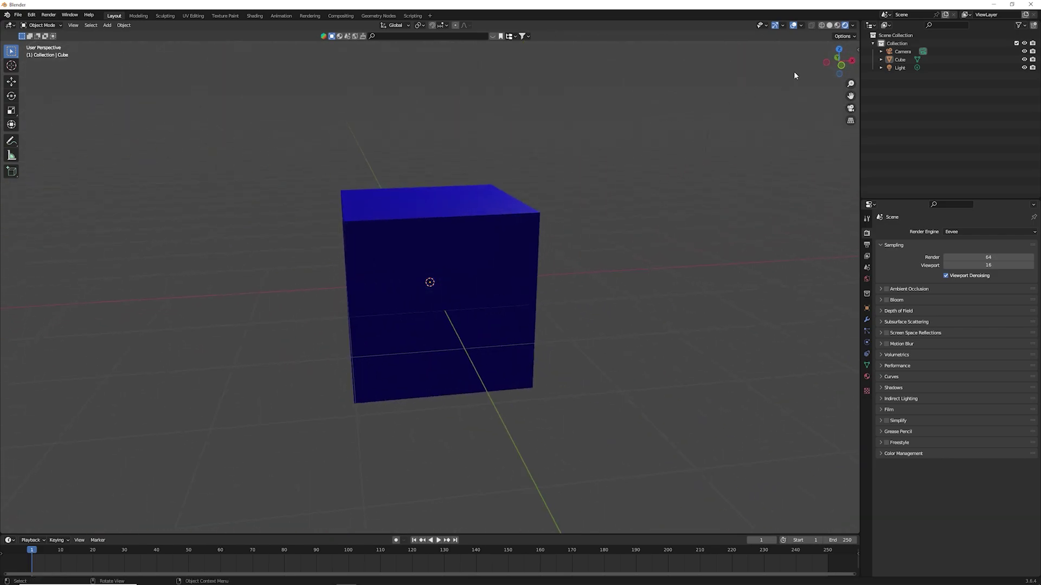
{"action": "left_click", "coordinate": [792, 26]}
{"action": "mouse_move", "coordinate": [608, 163]}
{"action": "middle_mouse_down"}
{"action": "mouse_move", "coordinate": [657, 177]}
{"action": "mouse_move", "coordinate": [653, 213]}
{"action": "mouse_move", "coordinate": [608, 245]}
{"action": "mouse_move", "coordinate": [478, 155]}
{"action": "mouse_move", "coordinate": [648, 162]}
{"action": "mouse_move", "coordinate": [604, 237]}
{"action": "mouse_move", "coordinate": [620, 181]}
{"action": "mouse_move", "coordinate": [585, 277]}
{"action": "mouse_move", "coordinate": [534, 297]}
{"action": "mouse_move", "coordinate": [441, 128]}
{"action": "mouse_move", "coordinate": [715, 222]}
{"action": "mouse_move", "coordinate": [602, 269]}
{"action": "mouse_move", "coordinate": [639, 234]}
{"action": "middle_mouse_up"}
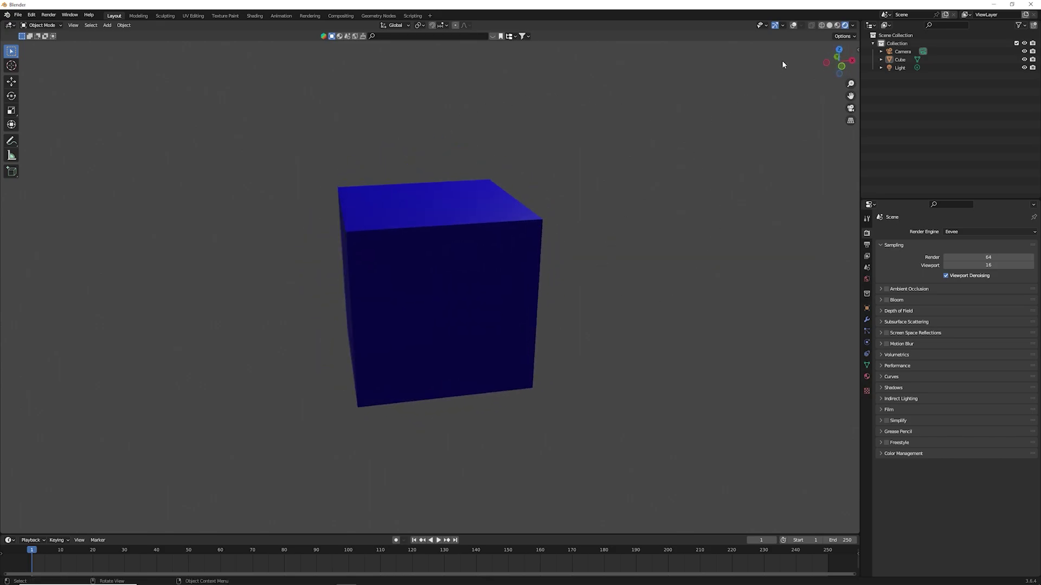
{"action": "left_click", "coordinate": [794, 26]}
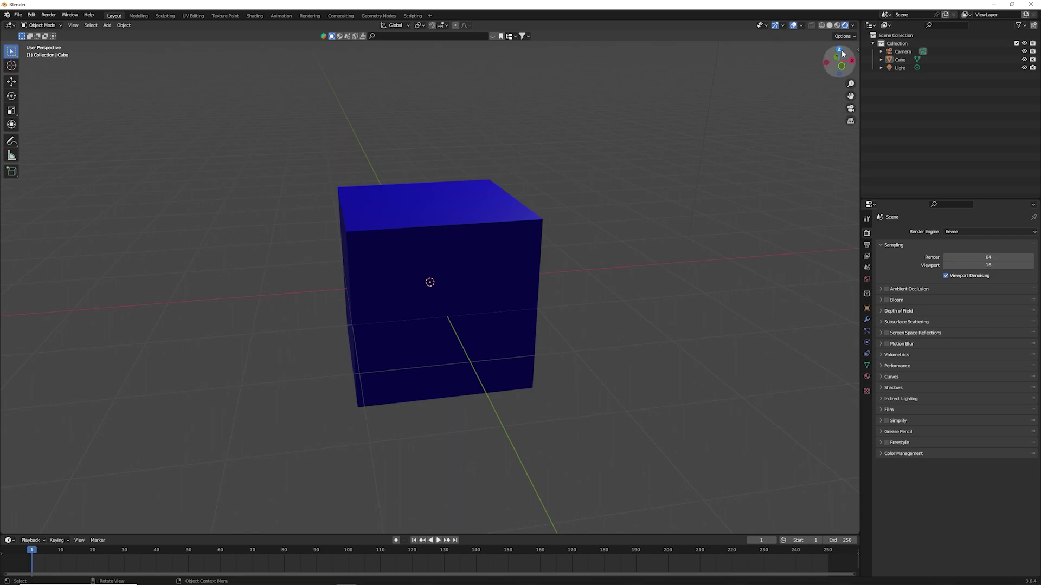
- Check the cube from Back, side and Top orthographic views, orbiting between them
{"action": "key", "text": "ctrl+KP_1"}
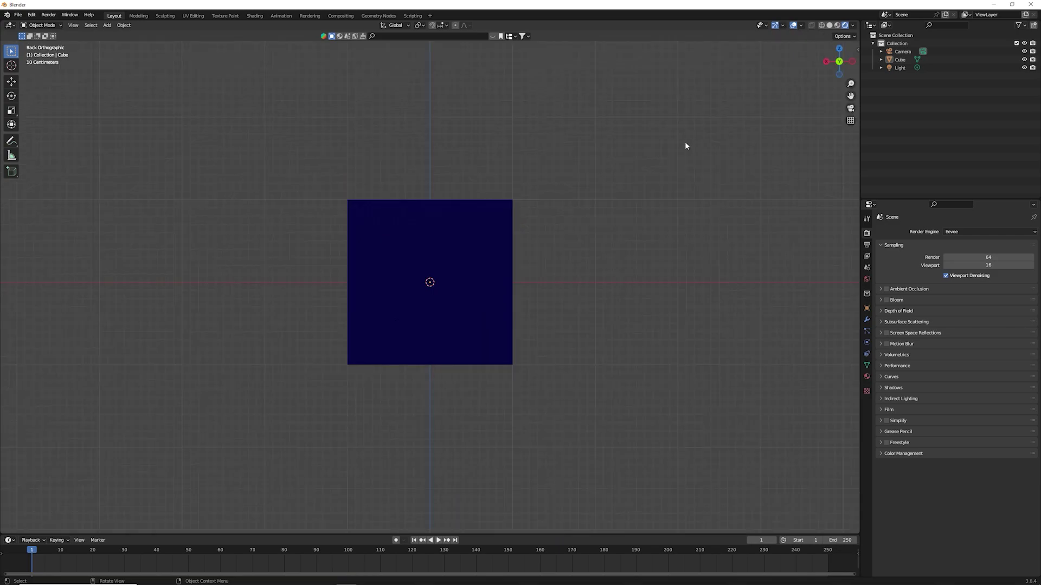
{"action": "middle_click_drag", "start_coordinate": [655, 185], "coordinate": [699, 195]}
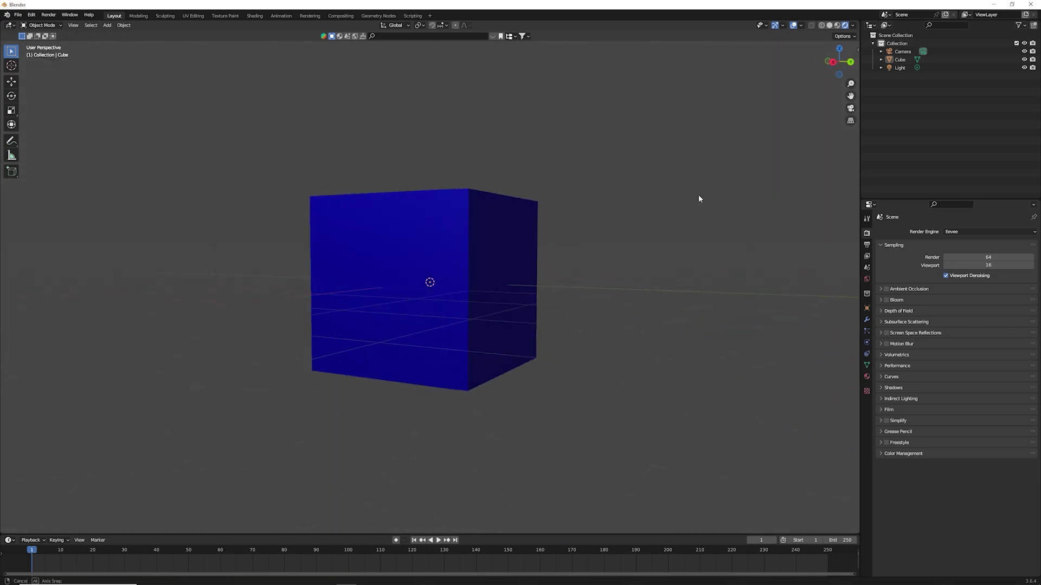
{"action": "left_click", "coordinate": [853, 65]}
{"action": "middle_click_drag", "start_coordinate": [521, 250], "coordinate": [545, 311]}
{"action": "left_click", "coordinate": [544, 311]}
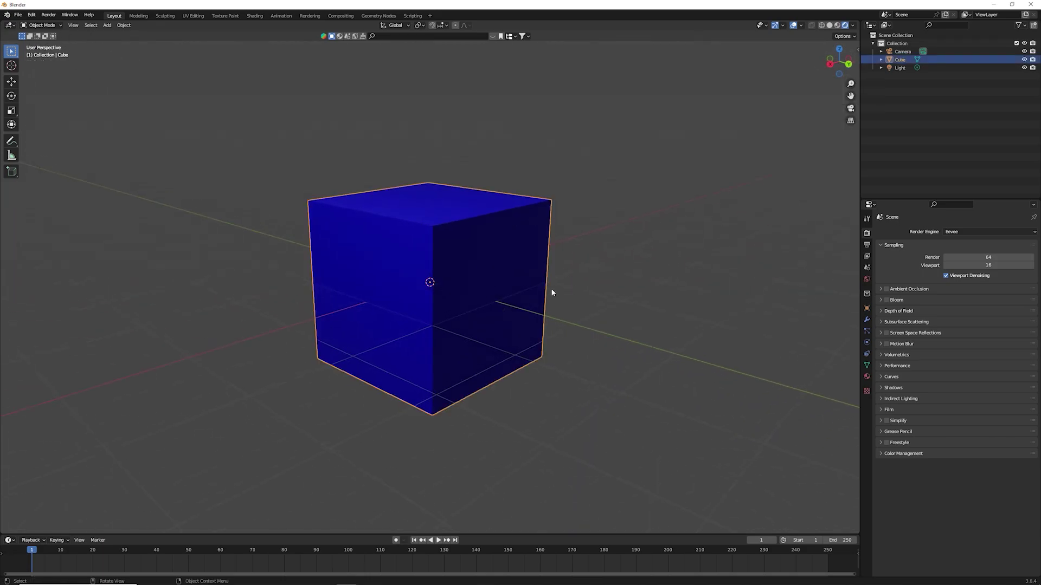
{"action": "left_click", "coordinate": [829, 64]}
{"action": "middle_click_drag", "start_coordinate": [545, 262], "coordinate": [438, 274]}
{"action": "mouse_move", "coordinate": [387, 297]}
{"action": "middle_mouse_down"}
{"action": "mouse_move", "coordinate": [457, 280]}
{"action": "mouse_move", "coordinate": [440, 275]}
{"action": "middle_mouse_up"}
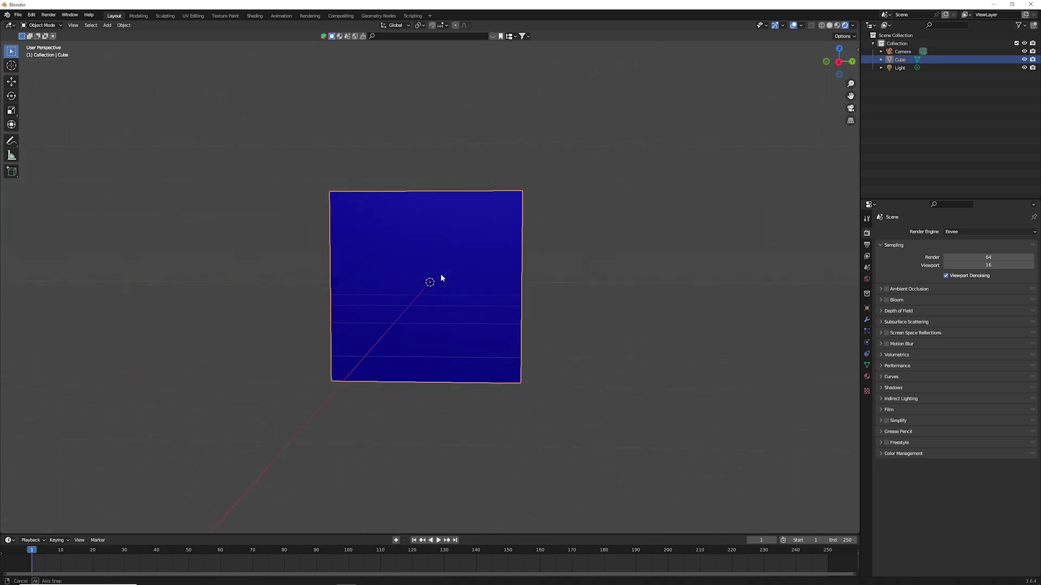
{"action": "left_click", "coordinate": [840, 48]}
{"action": "left_click_drag", "start_coordinate": [841, 49], "coordinate": [839, 57]}
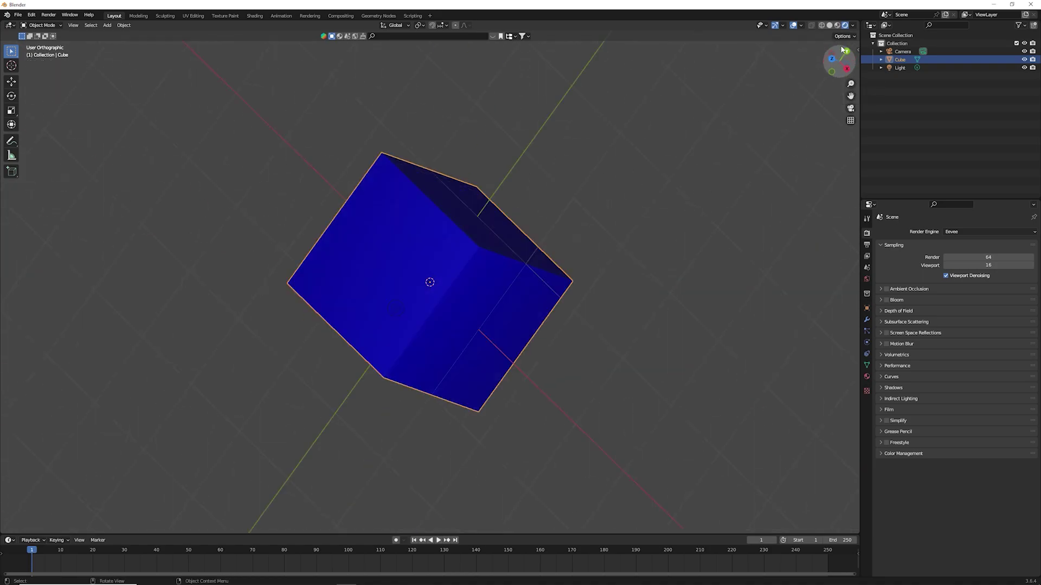
{"action": "left_click", "coordinate": [839, 60]}
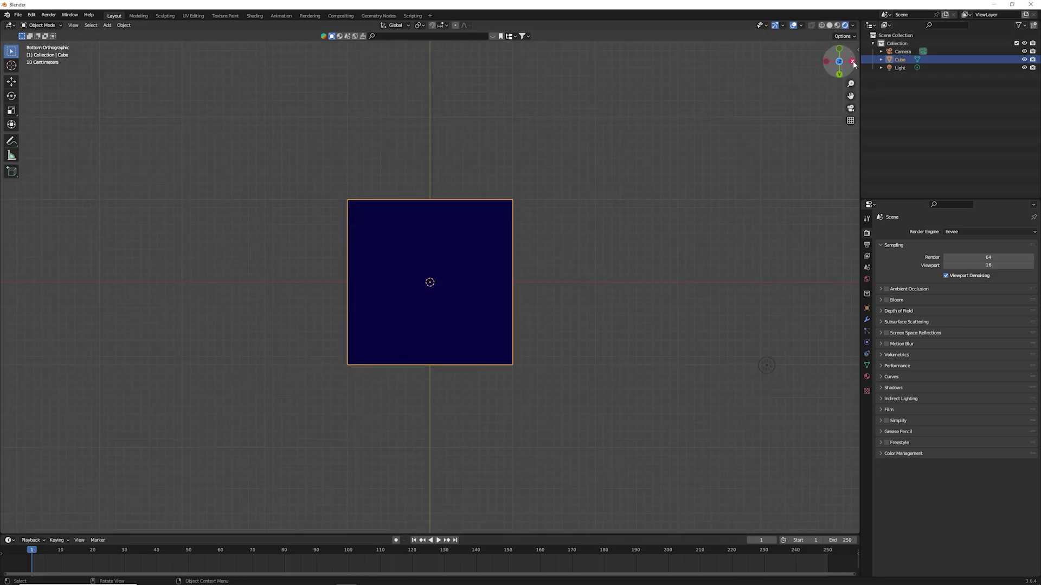
- View the cube from Right and Left orthographic views, frame it with Numpad ., and orbit to perspective
{"action": "left_click", "coordinate": [852, 62]}
{"action": "left_click", "coordinate": [839, 62]}
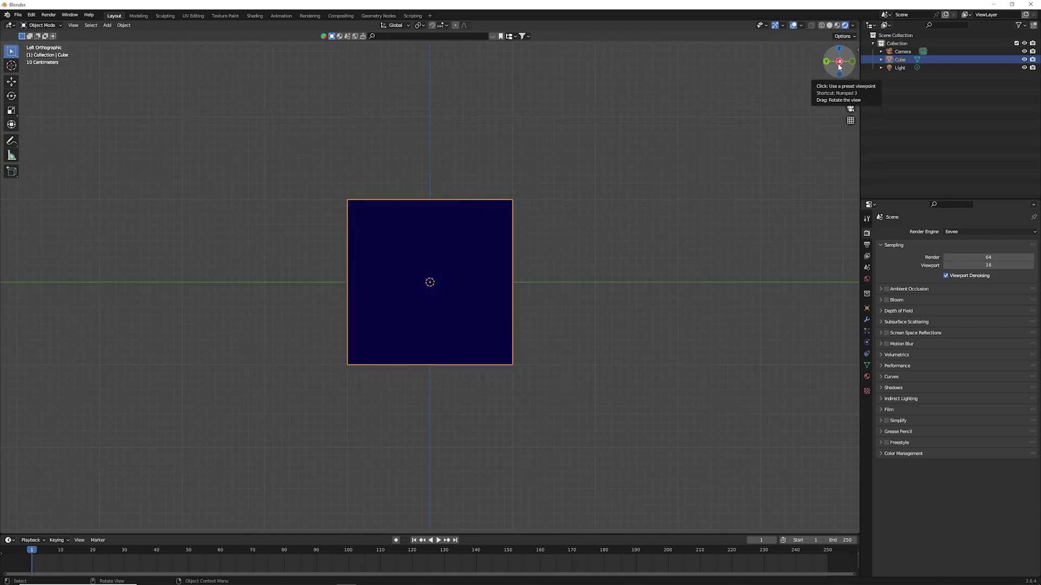
{"action": "mouse_move", "coordinate": [599, 172]}
{"action": "middle_mouse_down"}
{"action": "mouse_move", "coordinate": [651, 203]}
{"action": "mouse_move", "coordinate": [604, 177]}
{"action": "mouse_move", "coordinate": [479, 253]}
{"action": "middle_mouse_up"}
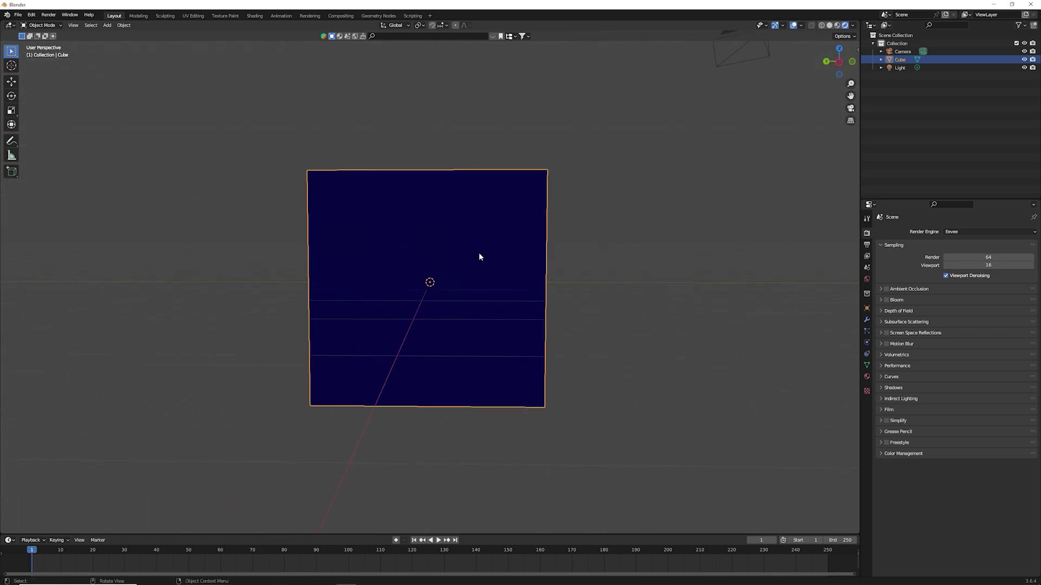
{"action": "left_click", "coordinate": [839, 62]}
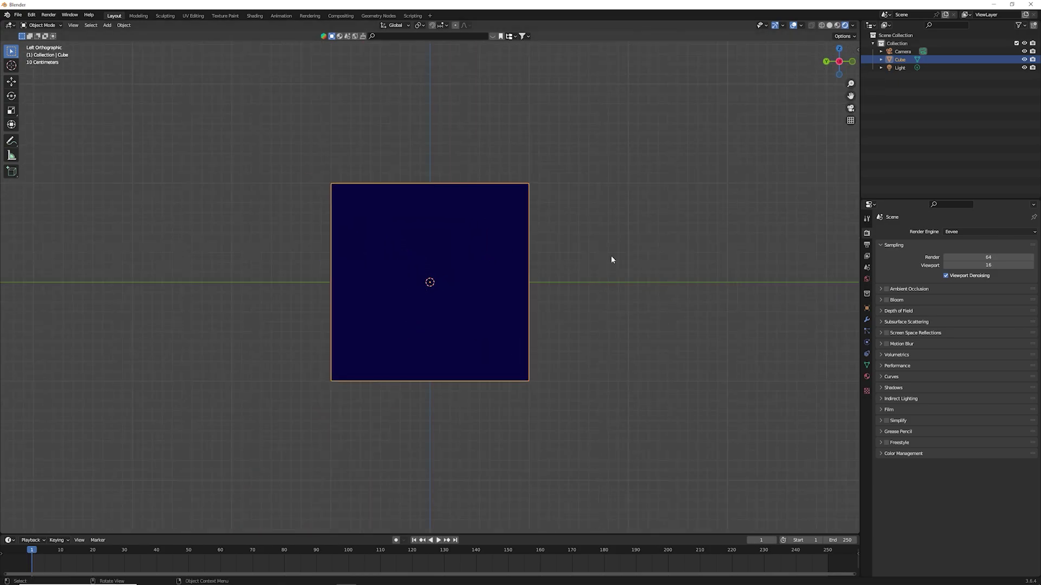
{"action": "scroll", "coordinate": [425, 262], "scroll_direction": "up", "scroll_amount": 6}
{"action": "scroll", "coordinate": [425, 262], "scroll_direction": "down", "scroll_amount": 2}
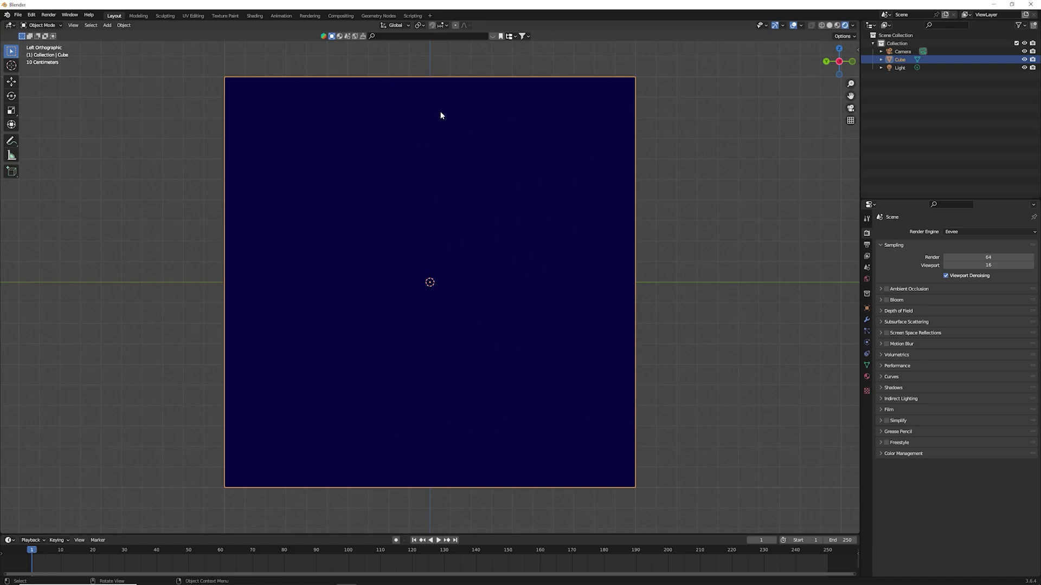
{"action": "mouse_move", "coordinate": [387, 85]}
{"action": "middle_mouse_down", "text": "shift"}
{"action": "mouse_move", "coordinate": [469, 190]}
{"action": "mouse_move", "coordinate": [446, 217]}
{"action": "mouse_move", "coordinate": [416, 217]}
{"action": "mouse_move", "coordinate": [385, 113]}
{"action": "middle_mouse_up", "text": "shift"}
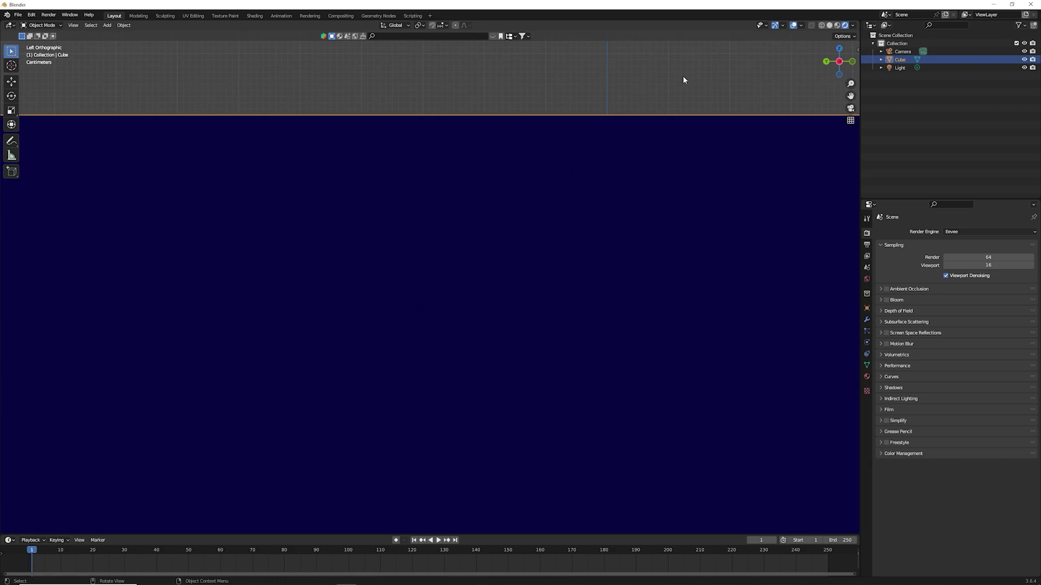
{"action": "key", "text": "KP_Decimal"}
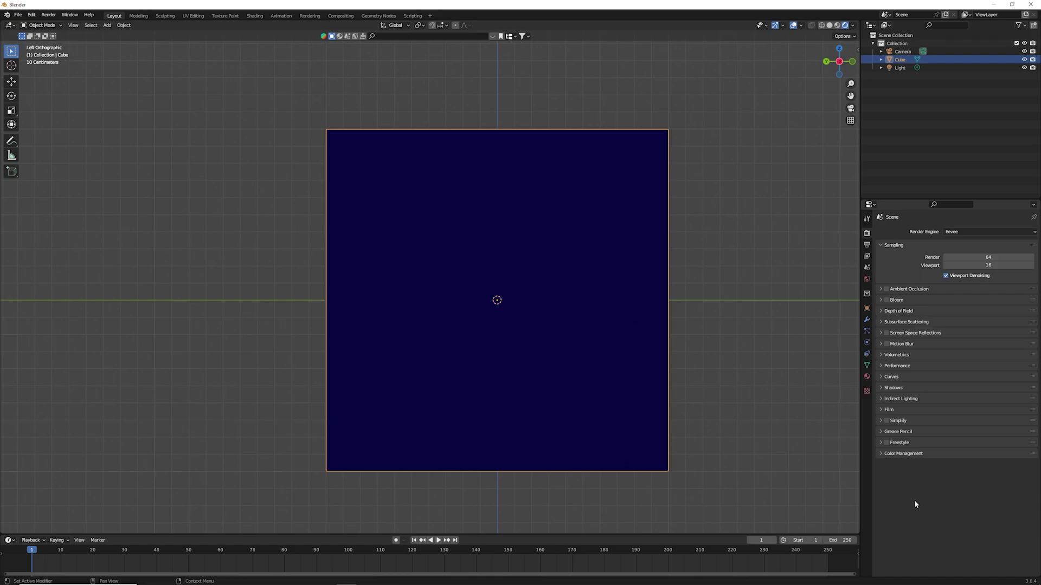
{"action": "mouse_move", "coordinate": [692, 297]}
{"action": "middle_mouse_down"}
{"action": "mouse_move", "coordinate": [669, 325]}
{"action": "mouse_move", "coordinate": [679, 317]}
{"action": "middle_mouse_up"}
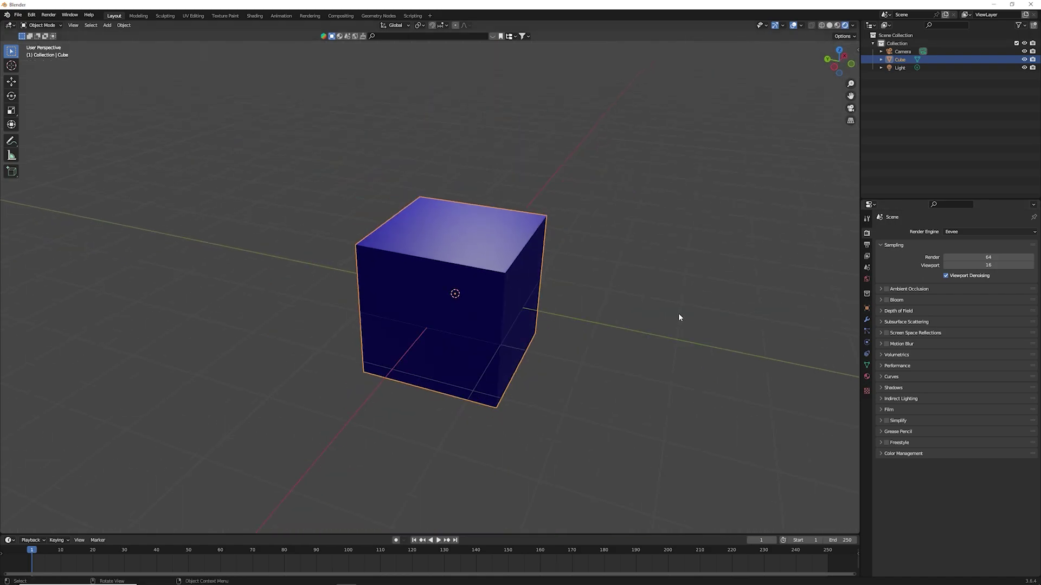
- Deselect and reselect the cube twice in the viewport
{"action": "left_click", "coordinate": [655, 304]}
{"action": "left_click", "coordinate": [493, 278]}
{"action": "left_click", "coordinate": [616, 324]}
{"action": "left_click", "coordinate": [505, 313]}
- Enlarge the timeline and set the animation end frame to 150
{"action": "left_click_drag", "start_coordinate": [527, 536], "coordinate": [614, 462]}
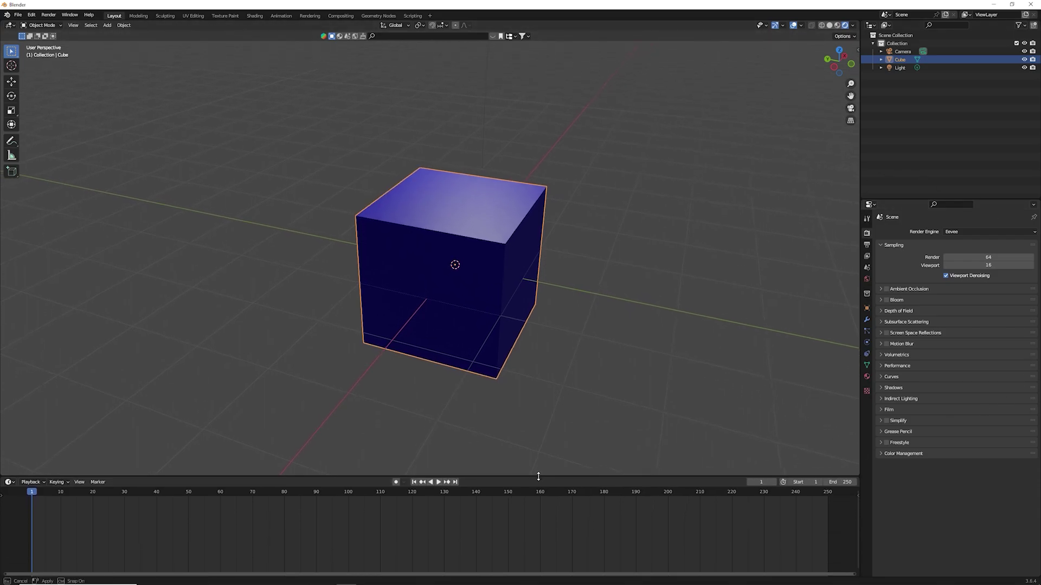
{"action": "left_click", "coordinate": [844, 467]}
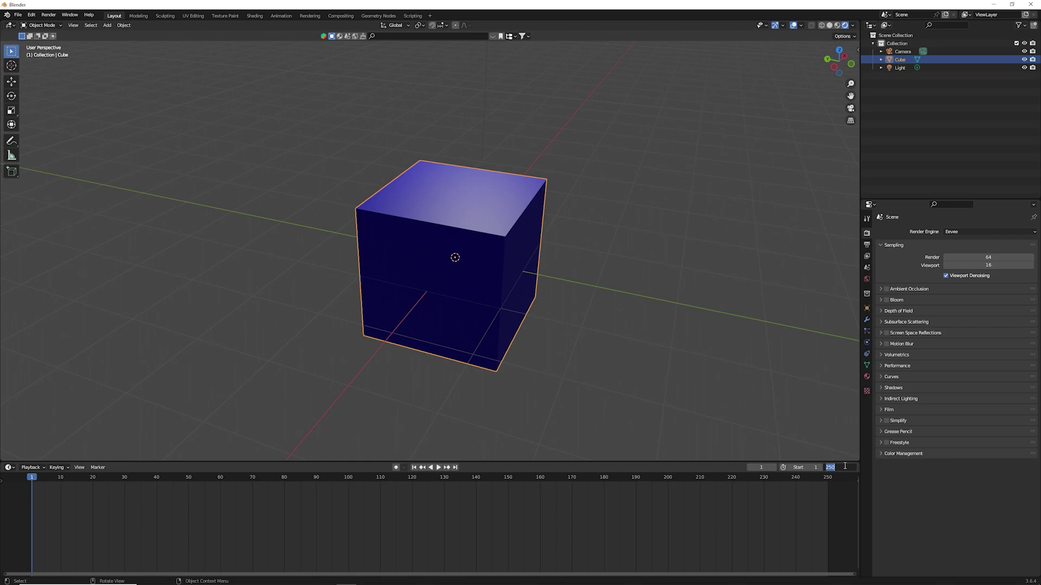
{"action": "type", "text": "150"}
{"action": "key", "text": "Return"}
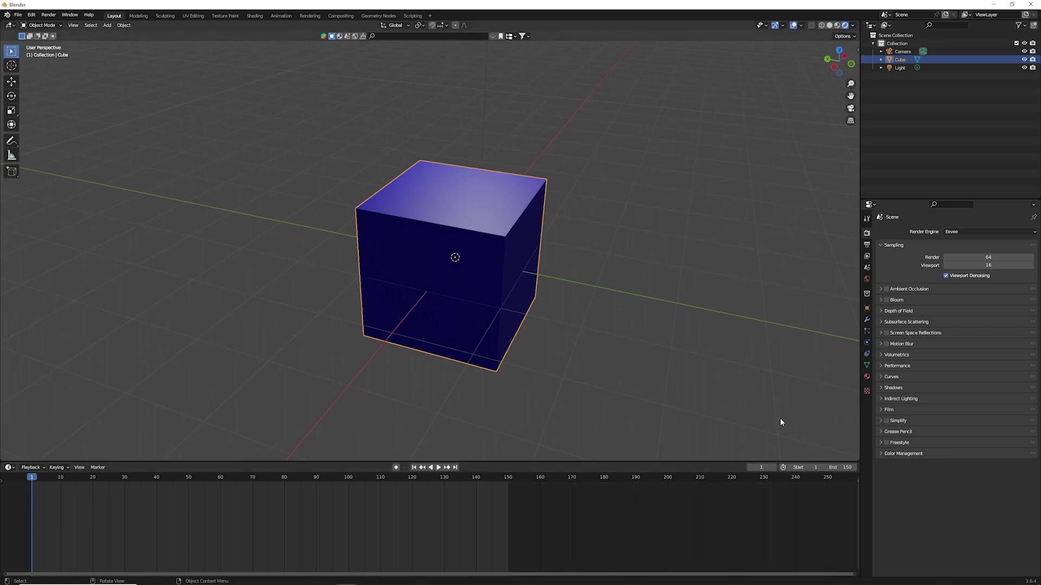
{"action": "left_click", "coordinate": [34, 477]}
{"action": "left_click_drag", "start_coordinate": [31, 477], "coordinate": [28, 477]}
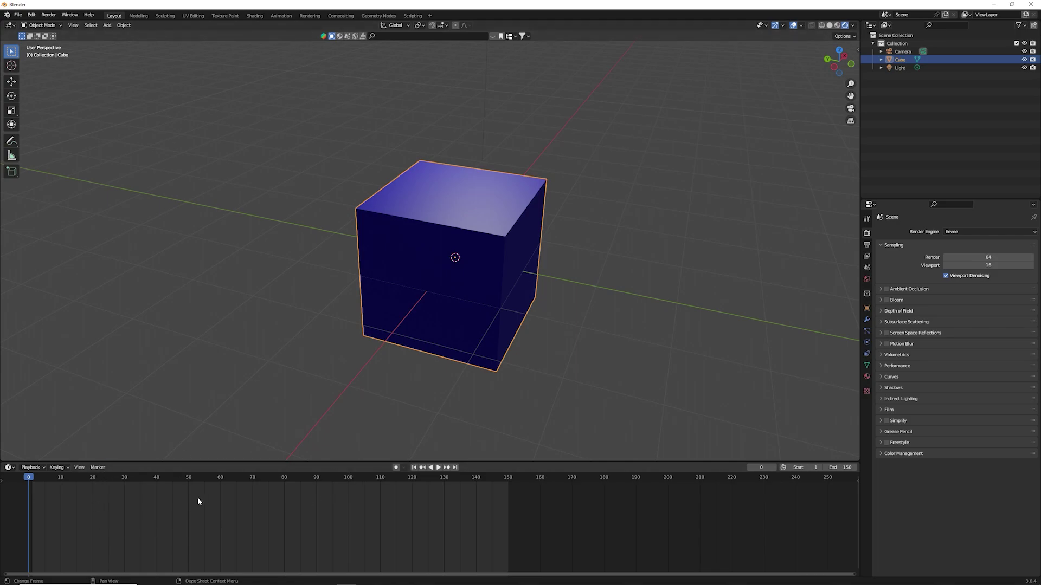
- Test playback with Space, return the playhead to frame 0, and shrink the timeline
{"action": "left_click", "coordinate": [203, 480]}
{"action": "key", "text": "space"}
{"action": "left_click", "coordinate": [207, 480]}
{"action": "key", "text": "space"}
{"action": "mouse_move", "coordinate": [210, 481]}
{"action": "left_mouse_down"}
{"action": "mouse_move", "coordinate": [31, 489]}
{"action": "mouse_move", "coordinate": [188, 487]}
{"action": "mouse_move", "coordinate": [496, 512]}
{"action": "mouse_move", "coordinate": [34, 495]}
{"action": "left_mouse_up"}
{"action": "key", "text": "space"}
{"action": "left_click", "coordinate": [435, 467]}
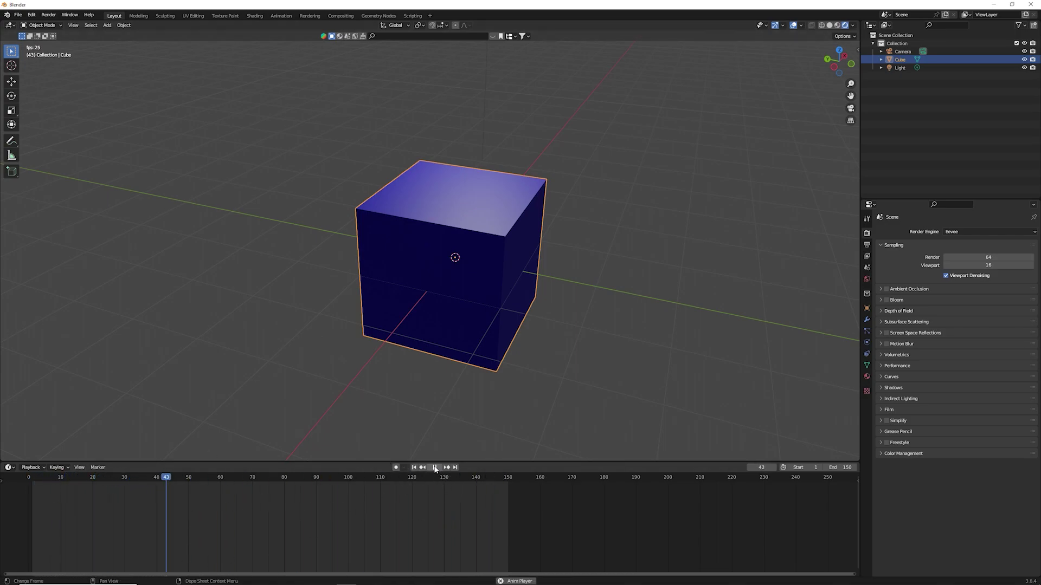
{"action": "key", "text": "space"}
{"action": "left_click_drag", "start_coordinate": [201, 481], "coordinate": [28, 483]}
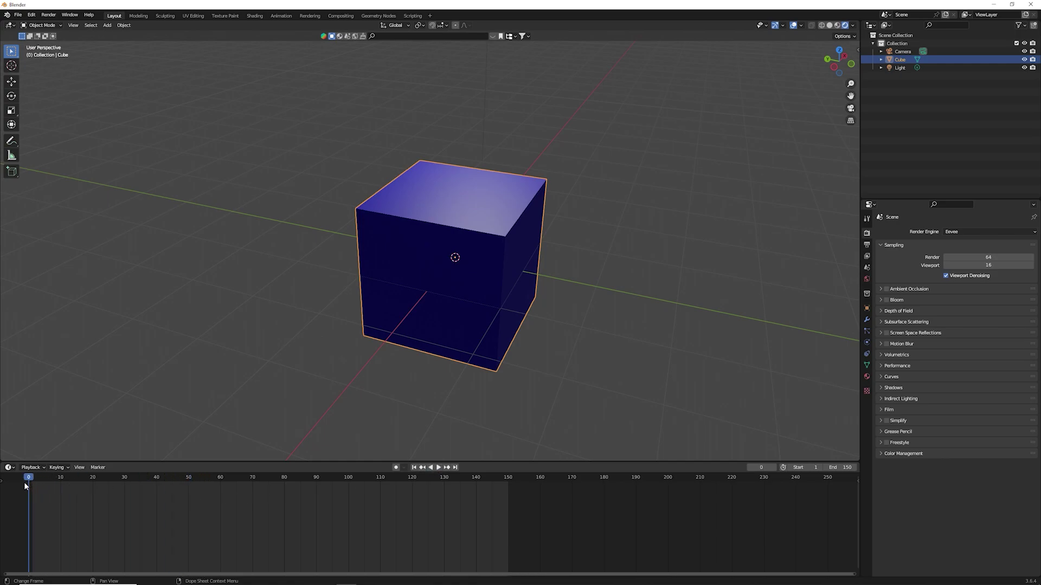
{"action": "left_click_drag", "start_coordinate": [572, 462], "coordinate": [569, 488]}
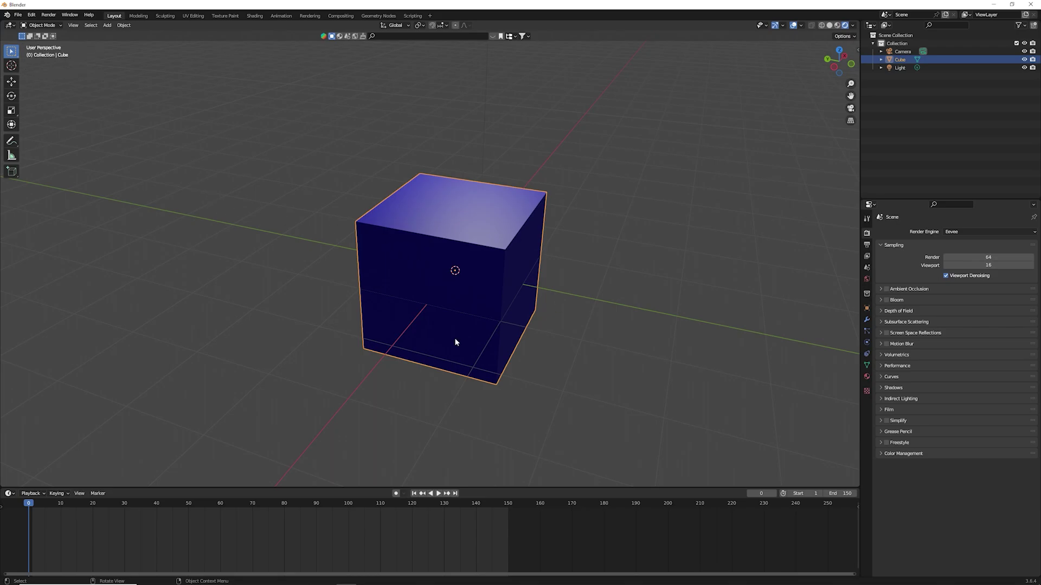
- Select the Light and place the 3D cursor at several spots around the cube
{"action": "left_click", "coordinate": [268, 288]}
{"action": "middle_click_drag", "start_coordinate": [268, 287], "coordinate": [299, 212]}
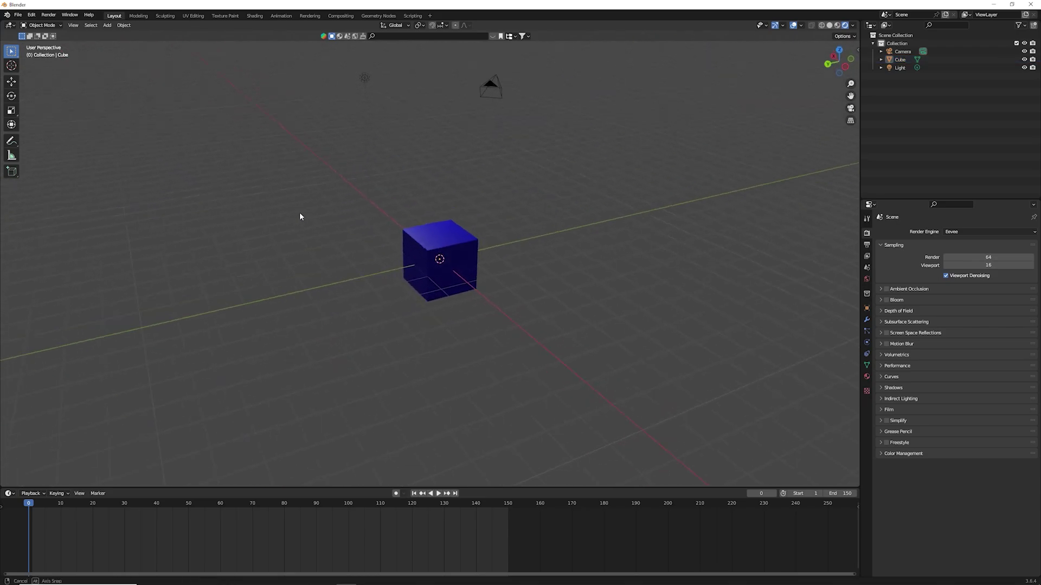
{"action": "middle_click_drag", "start_coordinate": [402, 170], "coordinate": [356, 147]}
{"action": "left_click", "coordinate": [360, 129]}
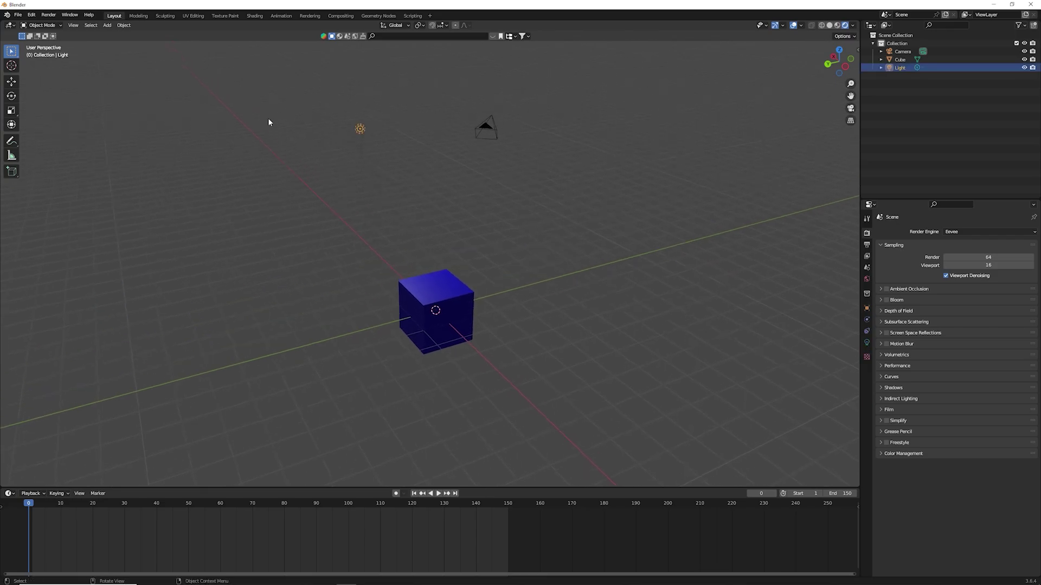
{"action": "left_click", "coordinate": [13, 66]}
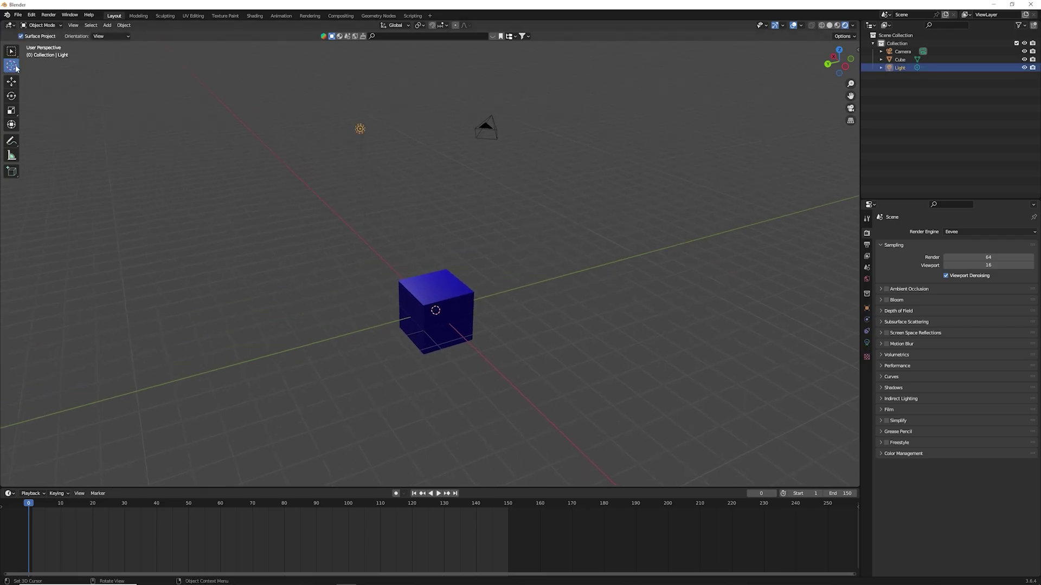
{"action": "left_click", "coordinate": [421, 273]}
{"action": "scroll", "coordinate": [455, 249], "scroll_direction": "up", "scroll_amount": 5}
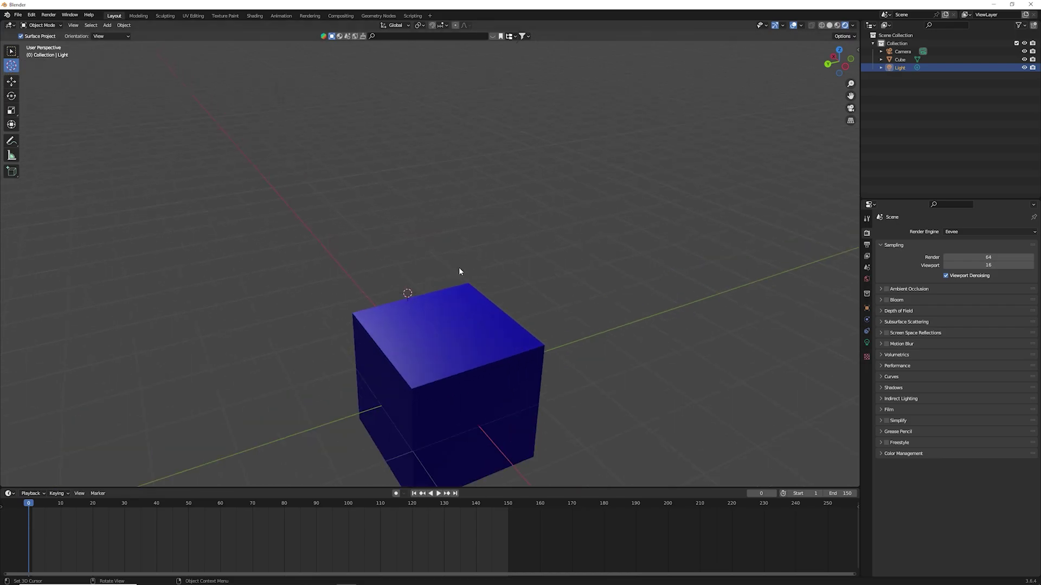
{"action": "mouse_move", "coordinate": [459, 267]}
{"action": "middle_mouse_down"}
{"action": "mouse_move", "coordinate": [443, 251]}
{"action": "mouse_move", "coordinate": [548, 235]}
{"action": "mouse_move", "coordinate": [569, 262]}
{"action": "mouse_move", "coordinate": [512, 261]}
{"action": "middle_mouse_up"}
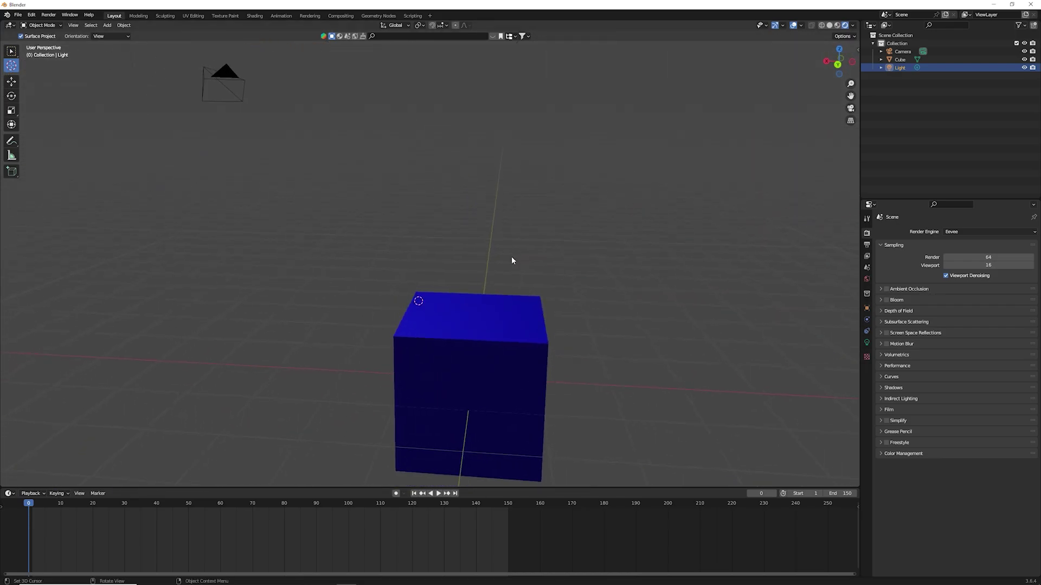
{"action": "left_click", "coordinate": [388, 292]}
{"action": "left_click", "coordinate": [307, 293]}
{"action": "left_click", "coordinate": [377, 222]}
{"action": "left_click", "coordinate": [268, 187]}
- Add a plane at the cursor, delete it, and place the 3D cursor just above the cube
{"action": "left_click", "coordinate": [103, 26]}
{"action": "left_click", "coordinate": [187, 35]}
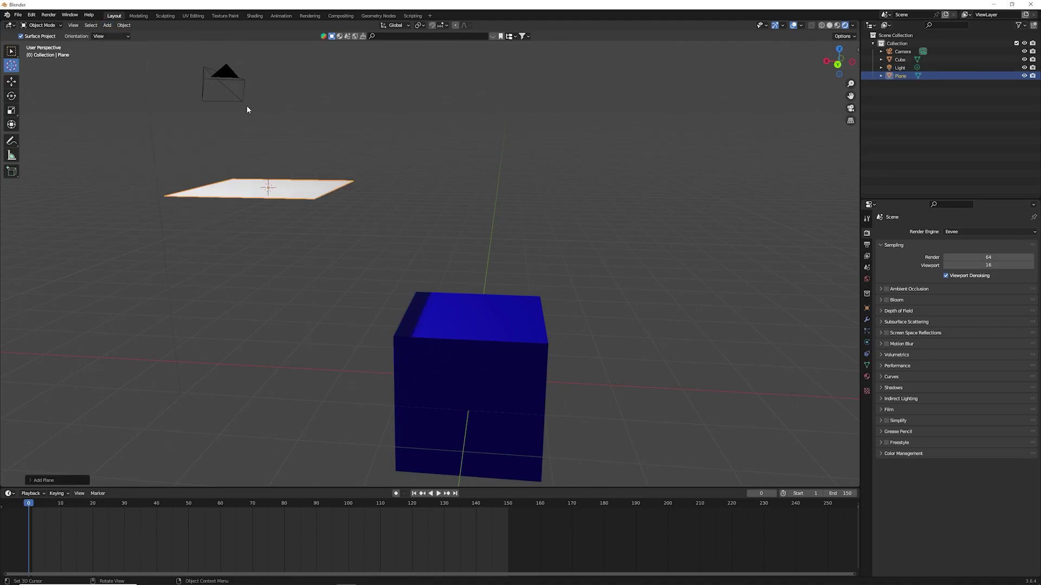
{"action": "mouse_move", "coordinate": [263, 178]}
{"action": "middle_mouse_down"}
{"action": "mouse_move", "coordinate": [305, 188]}
{"action": "mouse_move", "coordinate": [295, 204]}
{"action": "mouse_move", "coordinate": [307, 195]}
{"action": "middle_mouse_up"}
{"action": "key", "text": "Delete"}
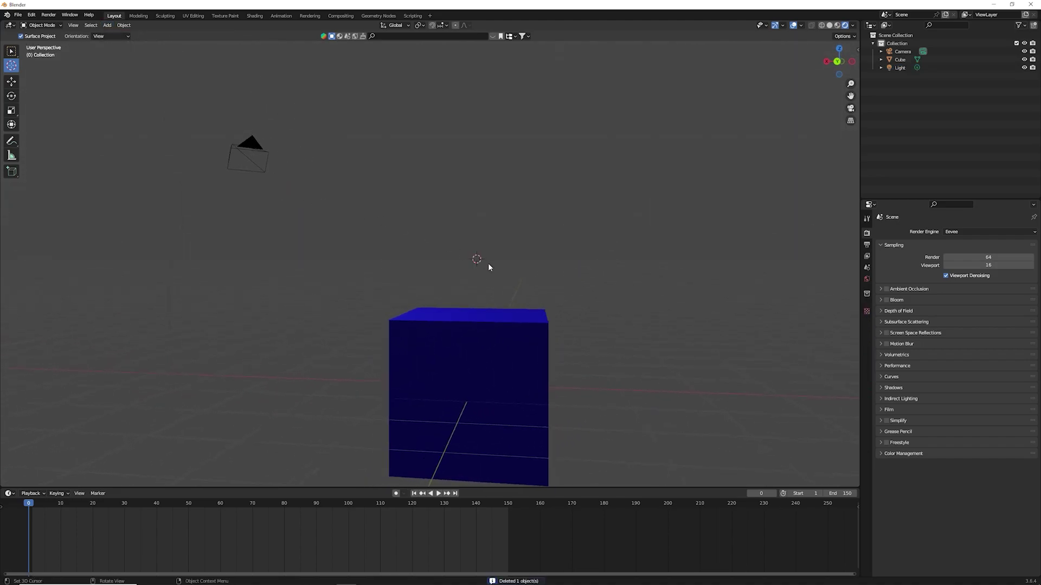
{"action": "left_click", "coordinate": [550, 288]}
{"action": "left_click", "coordinate": [457, 301]}
{"action": "left_click", "coordinate": [11, 81]}
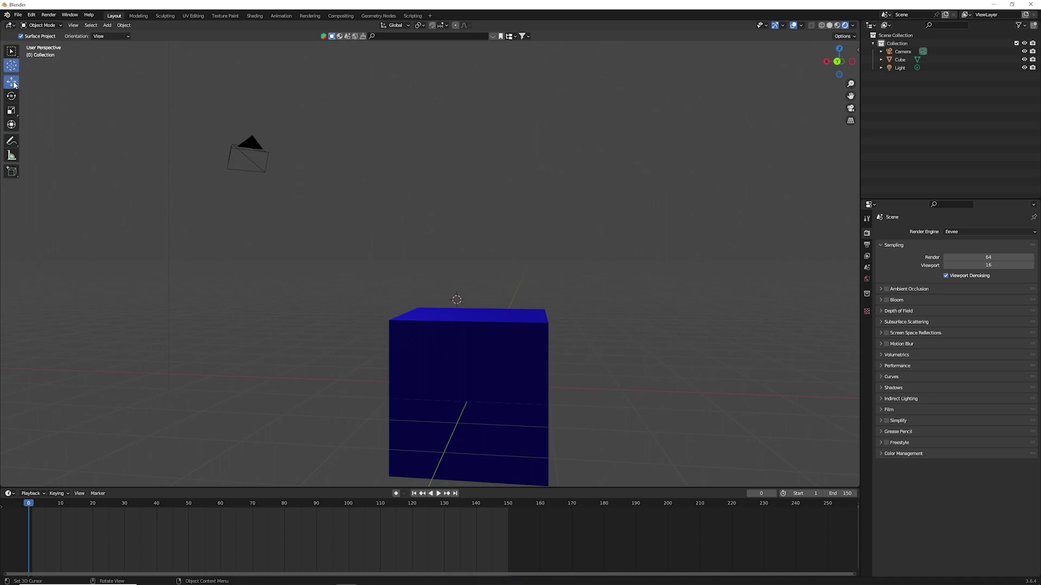
- Select the cube, shift it along X and Z, then slide it further along X
{"action": "left_click", "coordinate": [509, 349]}
{"action": "mouse_move", "coordinate": [442, 384]}
{"action": "left_mouse_down"}
{"action": "mouse_move", "coordinate": [310, 384]}
{"action": "mouse_move", "coordinate": [333, 276]}
{"action": "left_mouse_up"}
{"action": "middle_click_drag", "start_coordinate": [331, 297], "coordinate": [365, 286]}
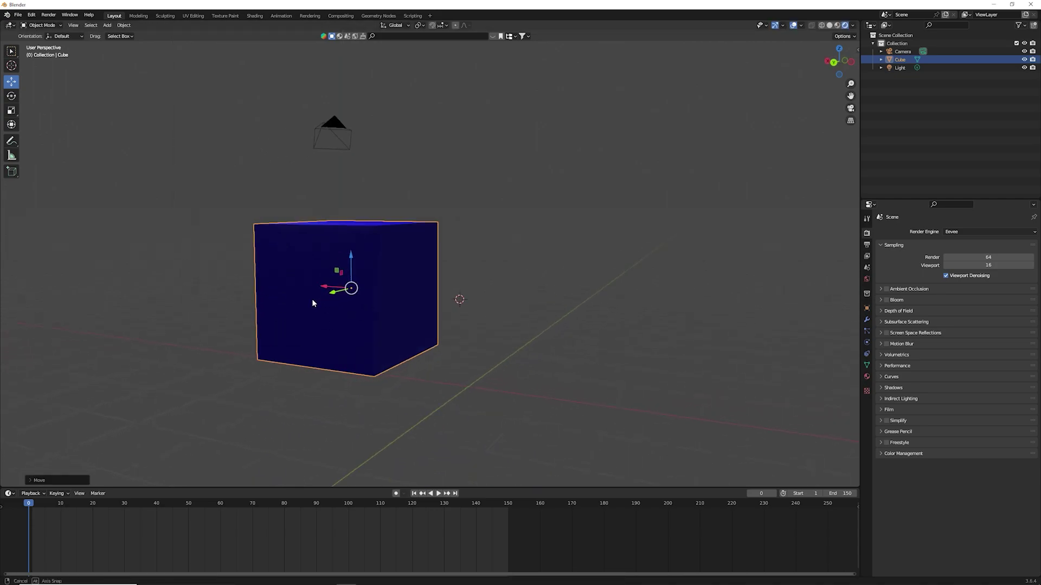
{"action": "key", "text": "g"}
{"action": "key", "text": "y"}
{"action": "middle_click_drag", "start_coordinate": [265, 297], "coordinate": [334, 327]}
{"action": "key", "text": "x"}
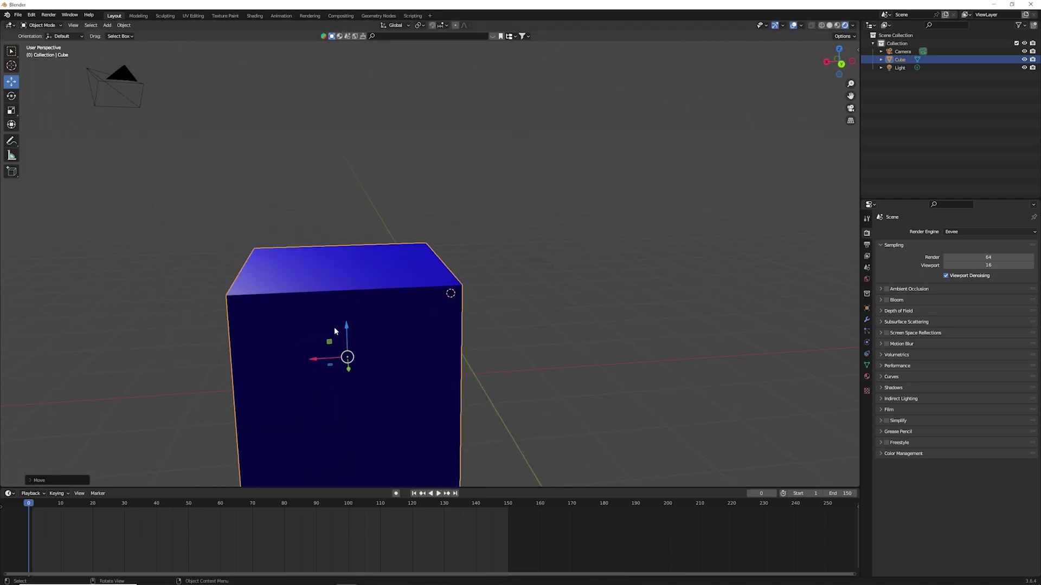
{"action": "left_click", "coordinate": [421, 366]}
- Rotate the cube freely into a new tilted orientation, with one drag reaching 95°
{"action": "middle_click_drag", "start_coordinate": [541, 360], "coordinate": [243, 248]}
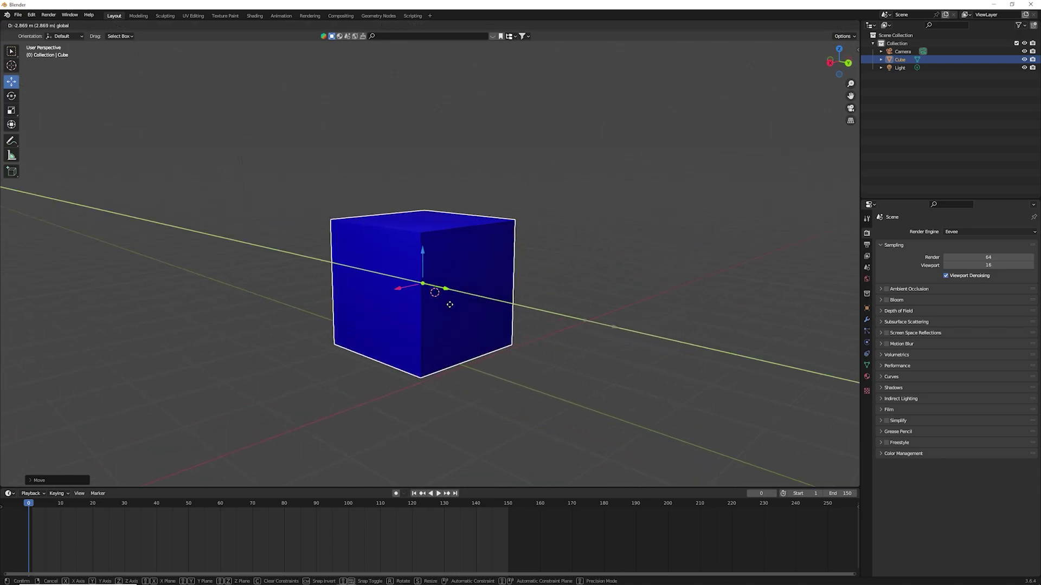
{"action": "left_click", "coordinate": [11, 96]}
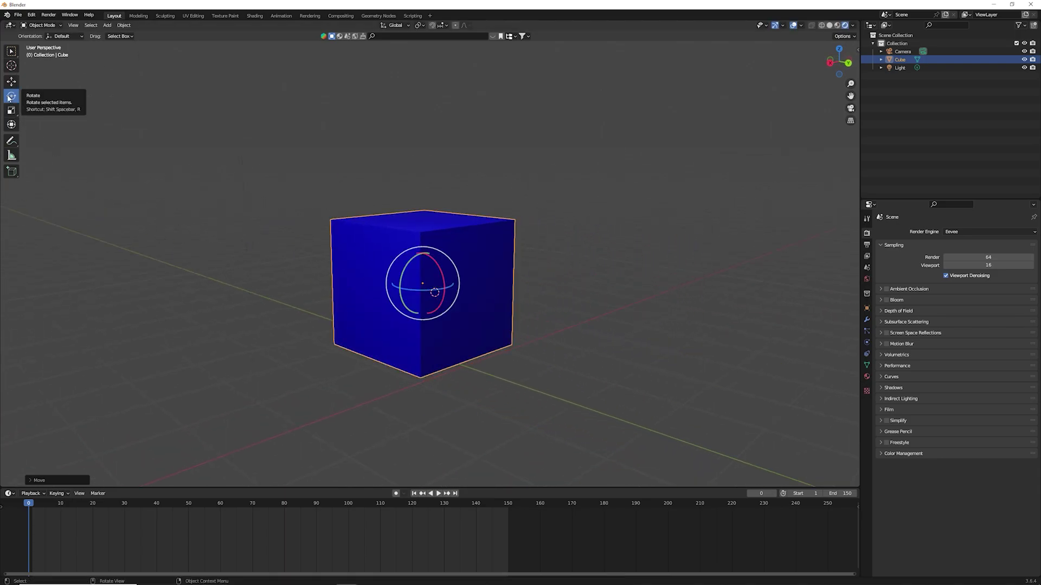
{"action": "middle_click_drag", "start_coordinate": [452, 241], "coordinate": [458, 266]}
{"action": "left_click_drag", "start_coordinate": [442, 250], "coordinate": [445, 248]}
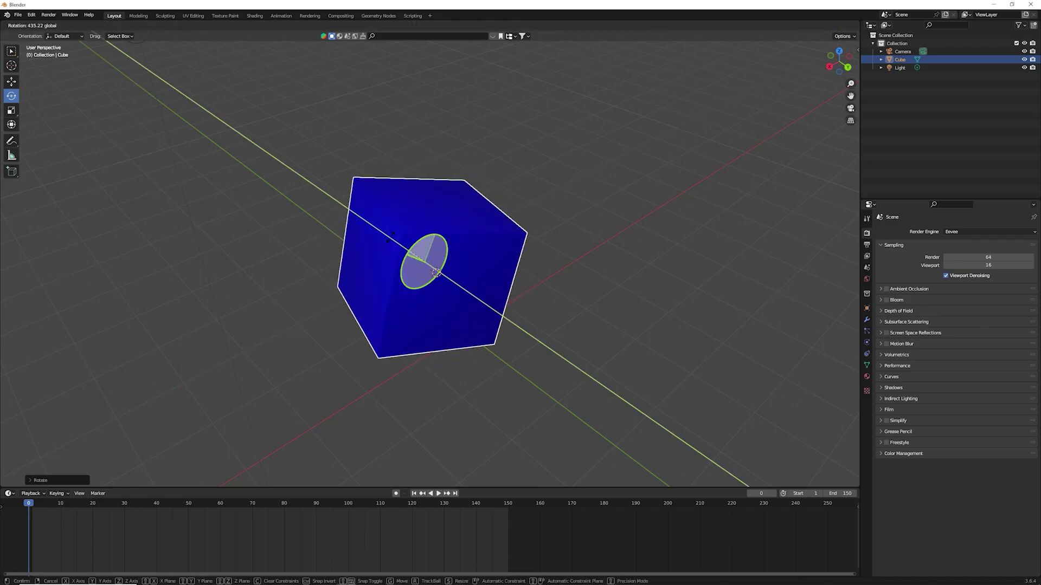
{"action": "mouse_move", "coordinate": [444, 248]}
{"action": "left_mouse_down"}
{"action": "mouse_move", "coordinate": [382, 259]}
{"action": "mouse_move", "coordinate": [417, 248]}
{"action": "mouse_move", "coordinate": [403, 265]}
{"action": "left_mouse_up"}
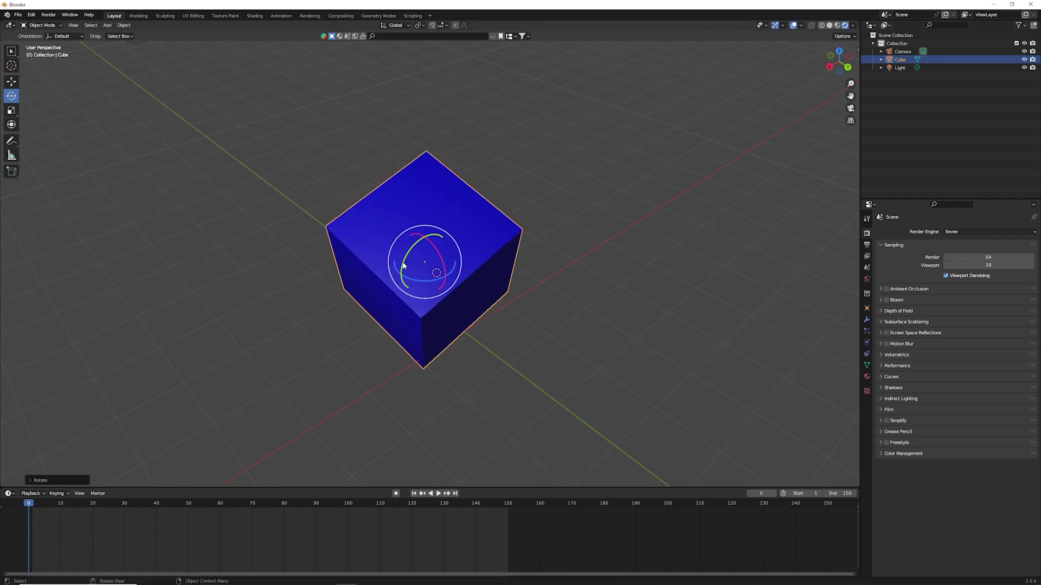
- Enlarge the cube along X with the Scale tool, cancelling a stretch along Y
{"action": "left_click", "coordinate": [12, 111]}
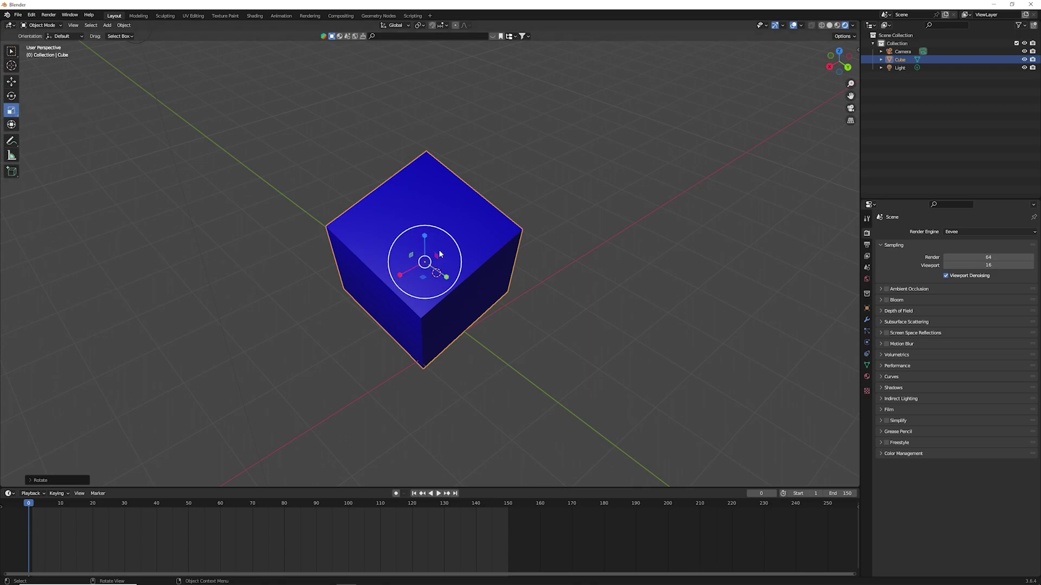
{"action": "middle_click_drag", "start_coordinate": [412, 260], "coordinate": [488, 250]}
{"action": "mouse_move", "coordinate": [437, 275]}
{"action": "left_mouse_down"}
{"action": "mouse_move", "coordinate": [472, 295]}
{"action": "mouse_move", "coordinate": [454, 285]}
{"action": "mouse_move", "coordinate": [444, 306]}
{"action": "left_mouse_up"}
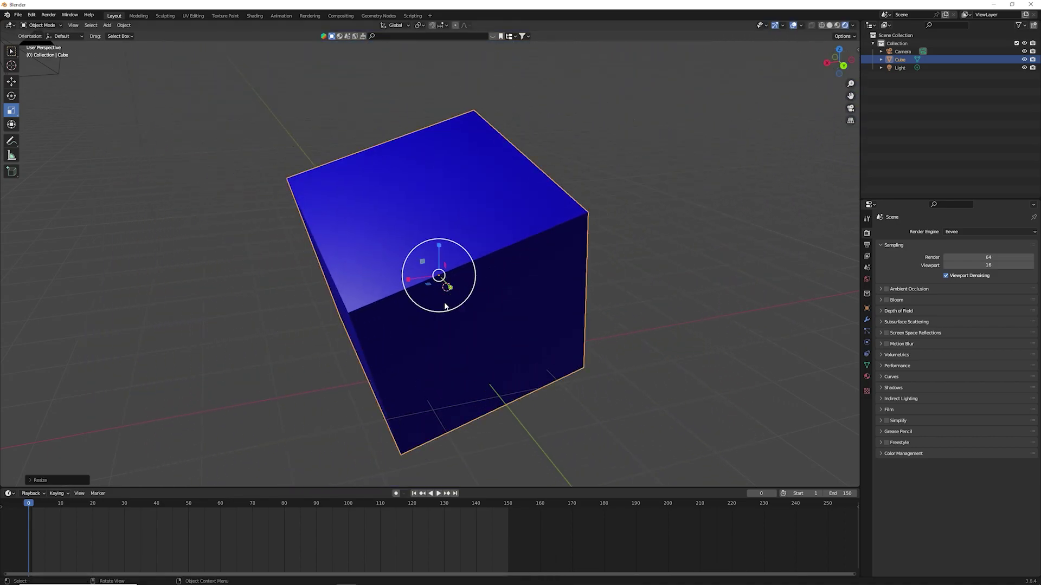
{"action": "middle_click_drag", "start_coordinate": [458, 291], "coordinate": [428, 286]}
{"action": "left_click_drag", "start_coordinate": [428, 286], "coordinate": [496, 298]}
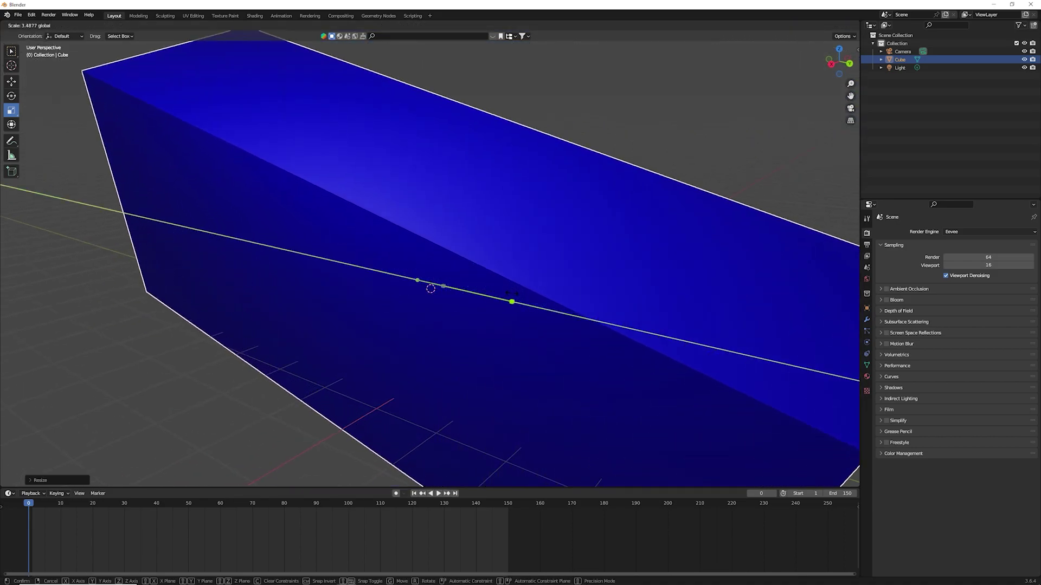
{"action": "key", "text": "Escape"}
- Narrow the cube along X and stretch it tall along Z with S shortcuts
{"action": "key", "text": "s"}
{"action": "key", "text": "x"}
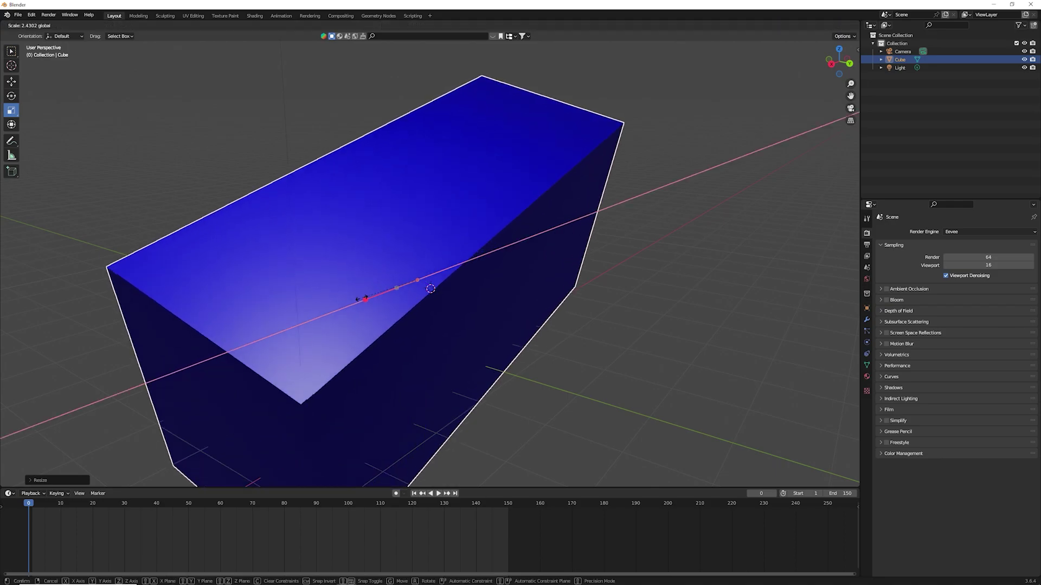
{"action": "left_click", "coordinate": [430, 289]}
{"action": "key", "text": "s"}
{"action": "key", "text": "z"}
{"action": "left_click", "coordinate": [430, 291]}
{"action": "middle_click_drag", "start_coordinate": [430, 291], "coordinate": [411, 169]}
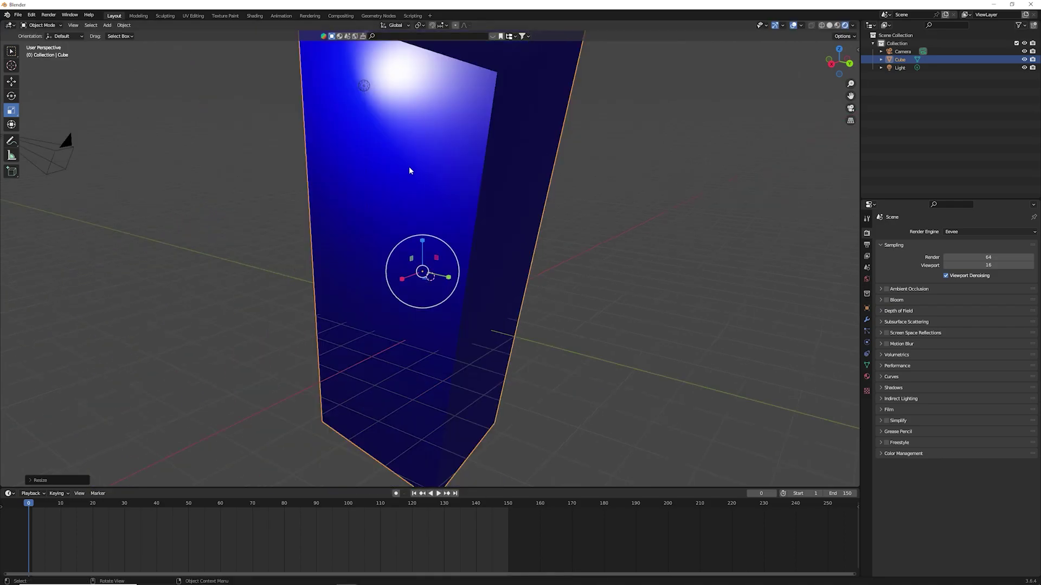
{"action": "middle_click_drag", "start_coordinate": [562, 213], "coordinate": [536, 222]}
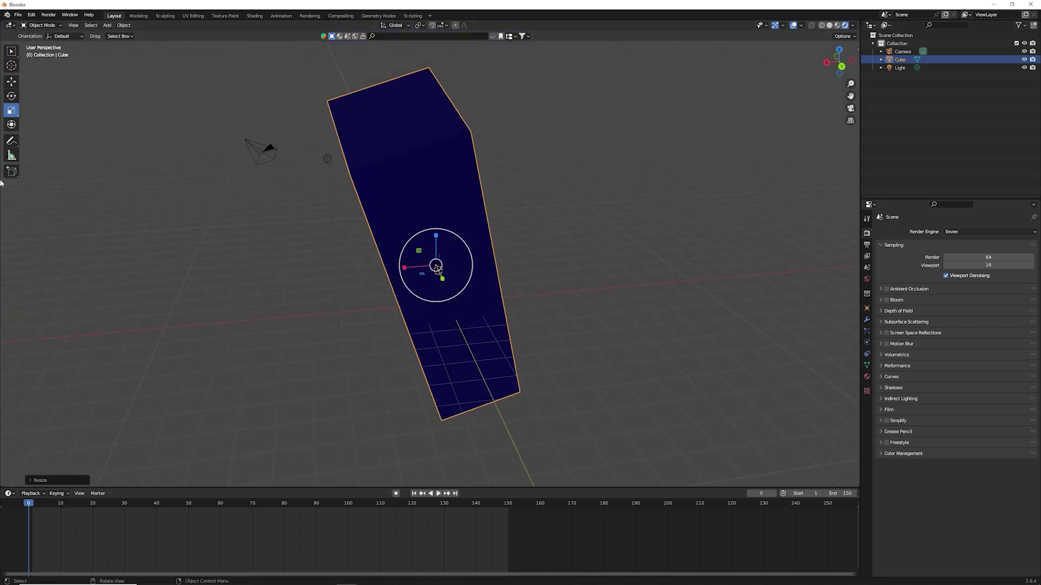
- With the Transform tool active, rescale the slab along the X axis
{"action": "left_click", "coordinate": [11, 124]}
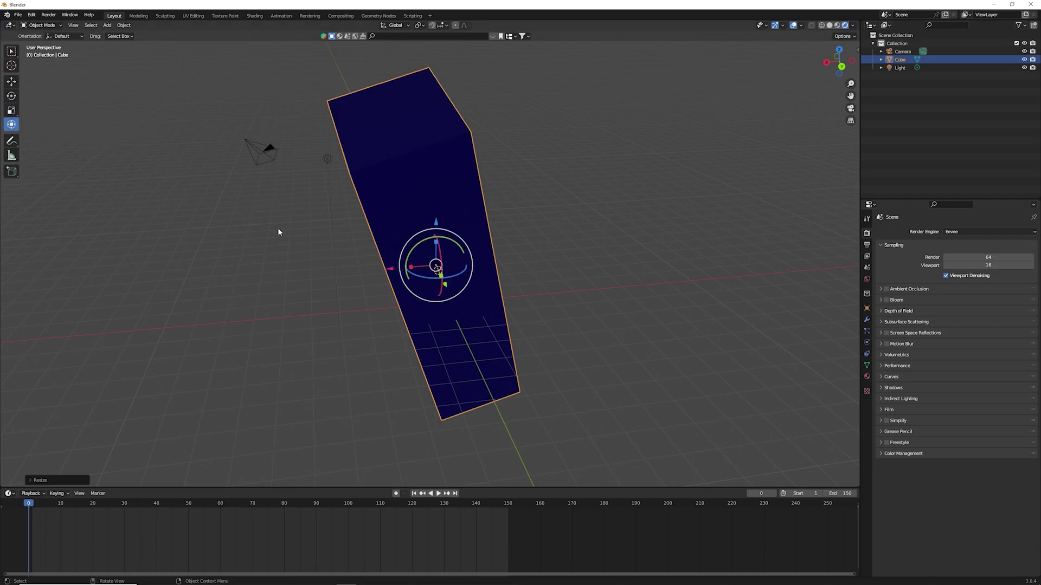
{"action": "middle_click_drag", "start_coordinate": [278, 232], "coordinate": [456, 241]}
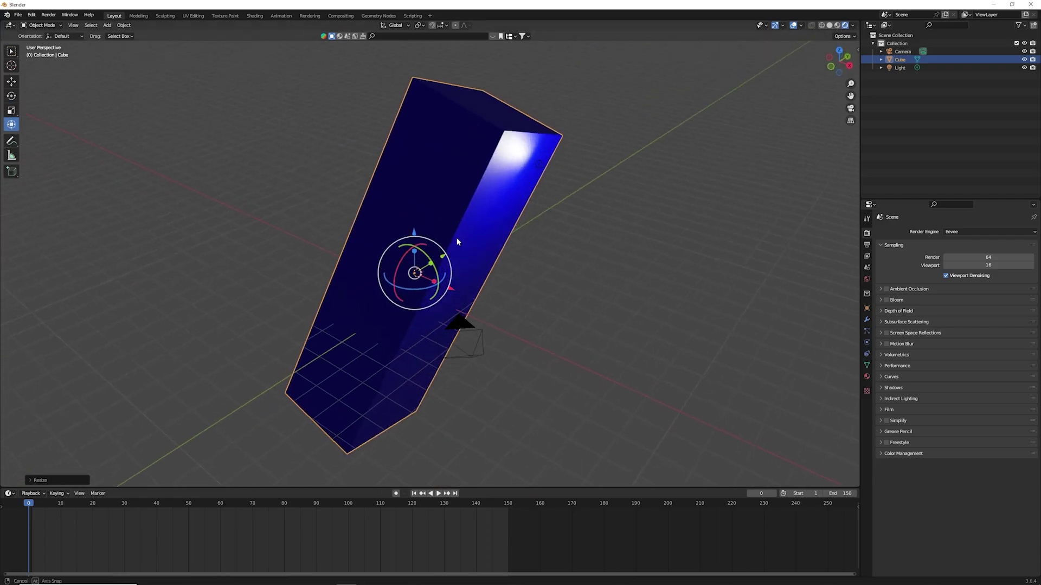
{"action": "scroll", "coordinate": [457, 242], "scroll_direction": "up", "scroll_amount": 3}
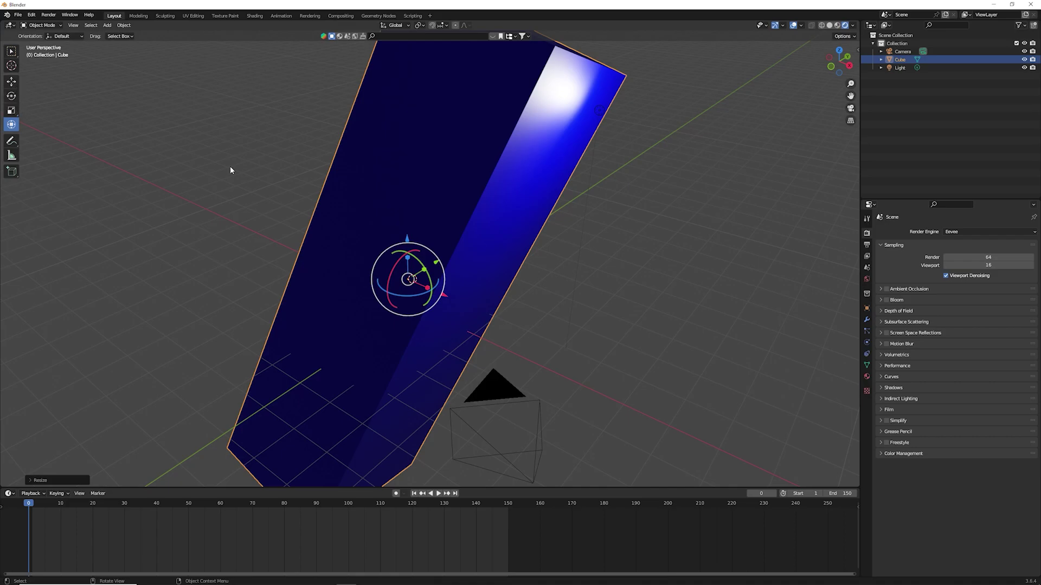
{"action": "scroll", "coordinate": [428, 242], "scroll_direction": "up", "scroll_amount": 2}
{"action": "scroll", "coordinate": [421, 253], "scroll_direction": "up", "scroll_amount": 2}
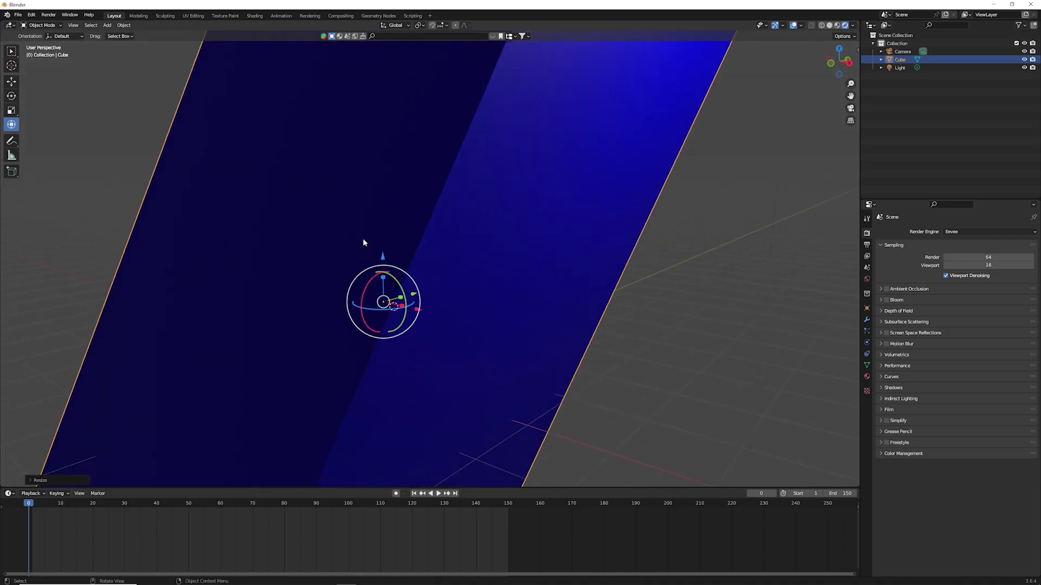
{"action": "scroll", "coordinate": [658, 334], "scroll_direction": "down", "scroll_amount": 3}
{"action": "key", "text": "s"}
{"action": "key", "text": "x"}
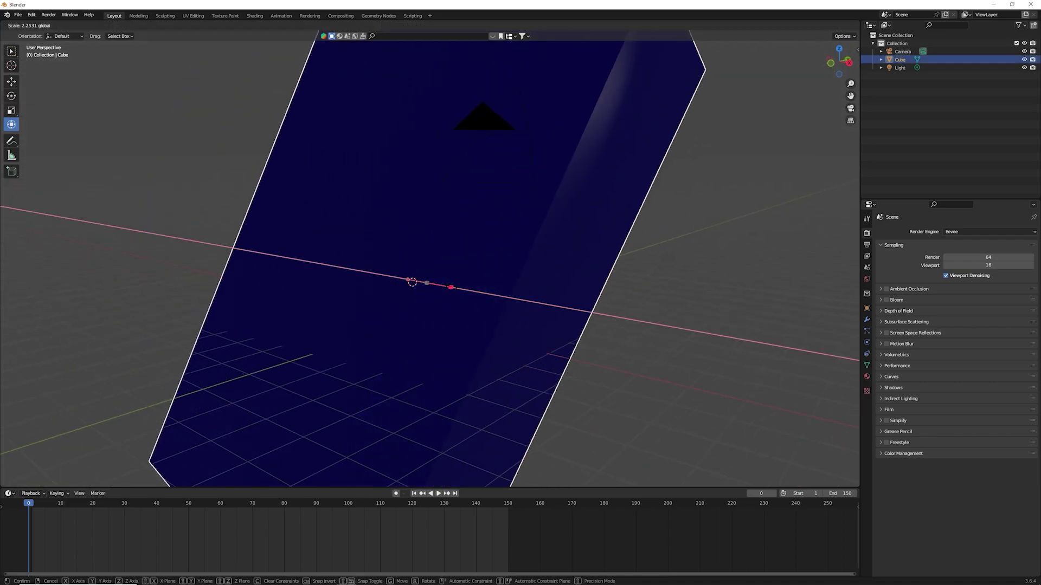
{"action": "left_click", "coordinate": [412, 282]}
- Rotate the slab about the Z axis and view its thickness
{"action": "left_click_drag", "start_coordinate": [379, 283], "coordinate": [337, 278]}
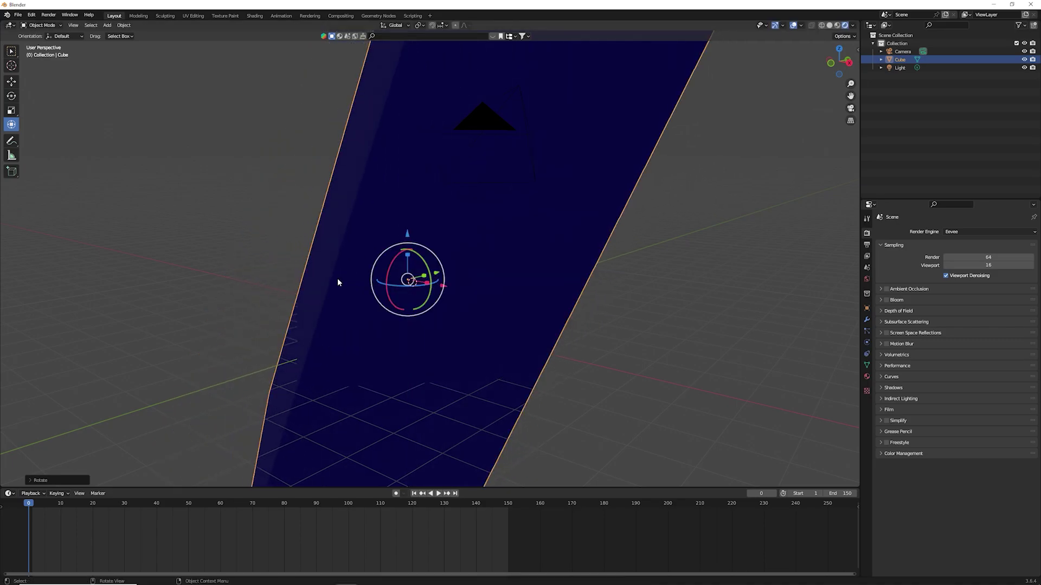
{"action": "scroll", "coordinate": [337, 281], "scroll_direction": "down", "scroll_amount": 3}
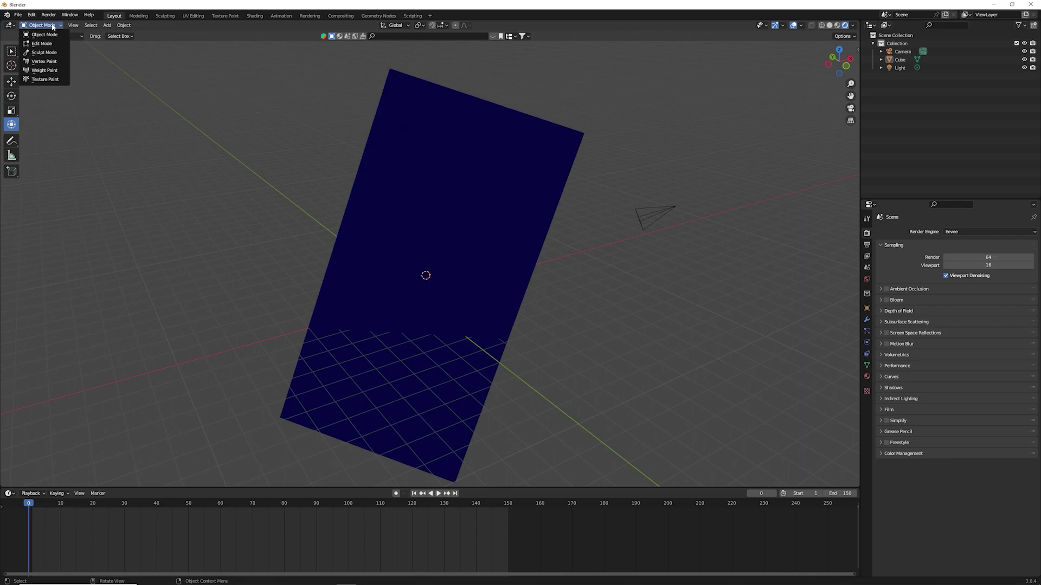
{"action": "scroll", "coordinate": [412, 176], "scroll_direction": "down", "scroll_amount": 3}
{"action": "middle_click_drag", "start_coordinate": [411, 176], "coordinate": [402, 173]}
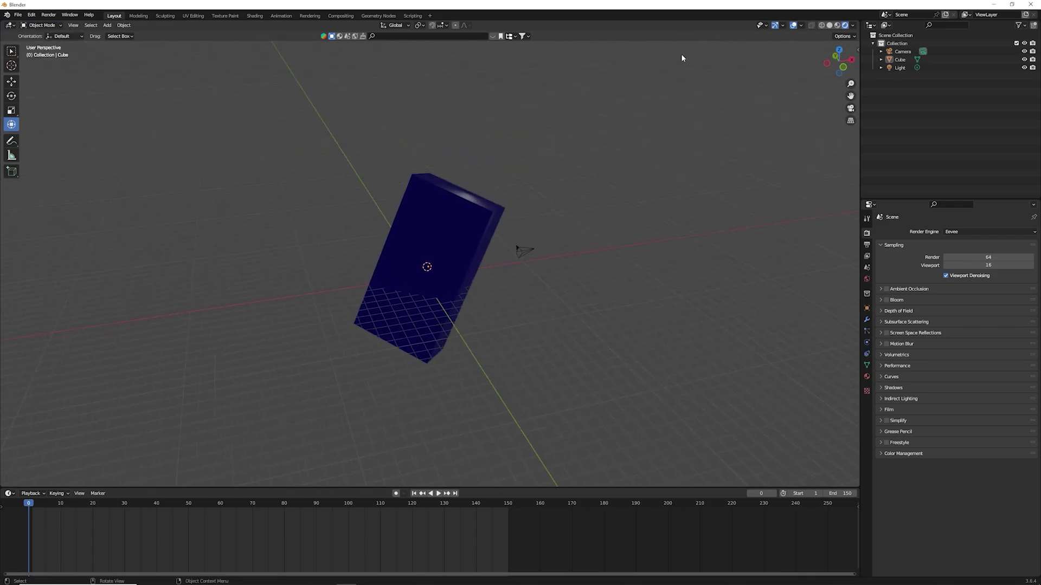
- Switch the viewport to grey Solid shading and check the transform orientation options
{"action": "left_click", "coordinate": [830, 25]}
{"action": "scroll", "coordinate": [528, 141], "scroll_direction": "up", "scroll_amount": 2}
{"action": "scroll", "coordinate": [529, 141], "scroll_direction": "up", "scroll_amount": 3}
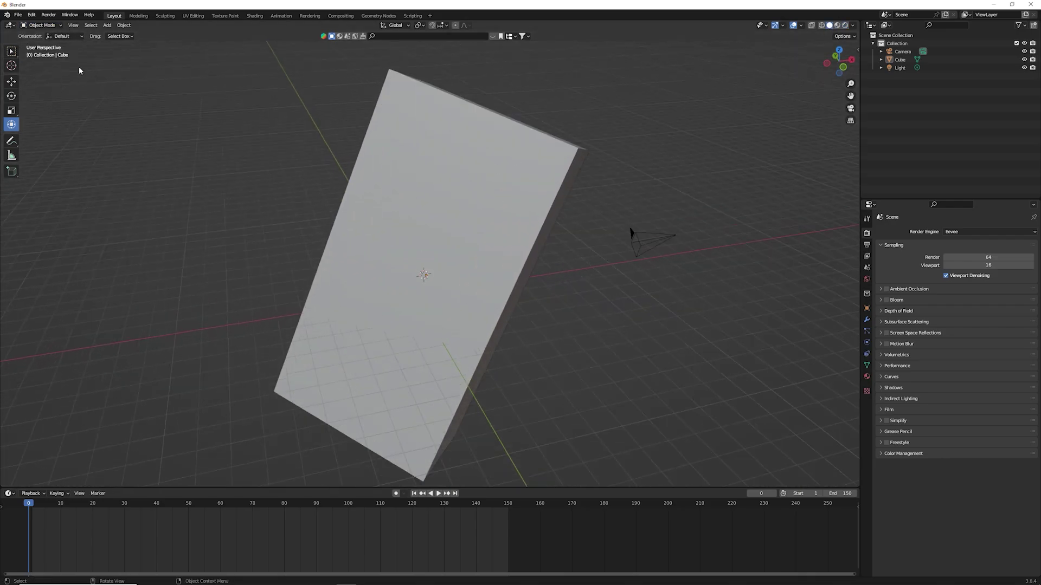
{"action": "left_click", "coordinate": [65, 34]}
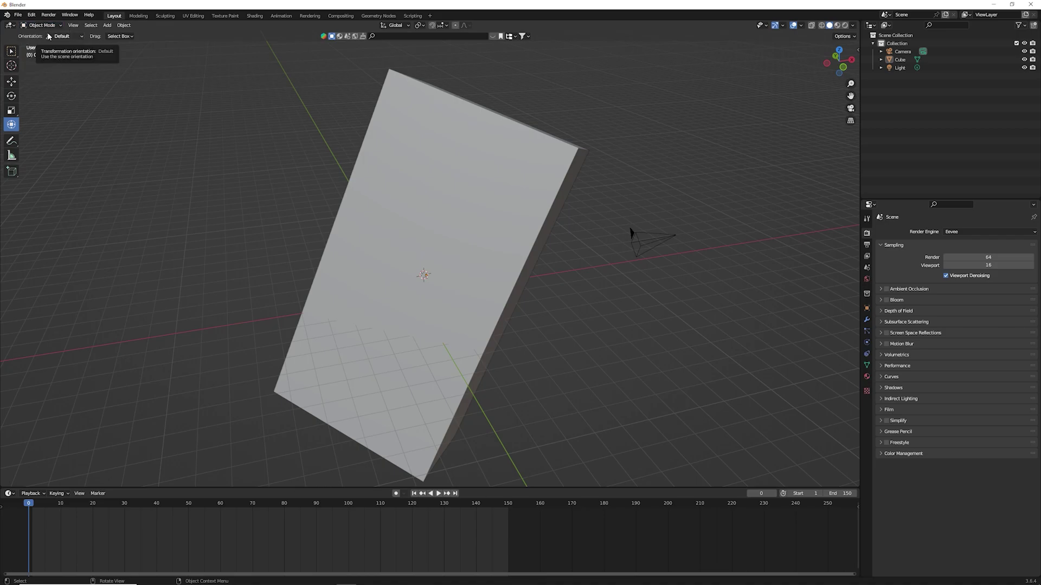
- Enter Edit Mode, deselect all the mesh, then switch the cube to Sculpt Mode
{"action": "left_click", "coordinate": [48, 28]}
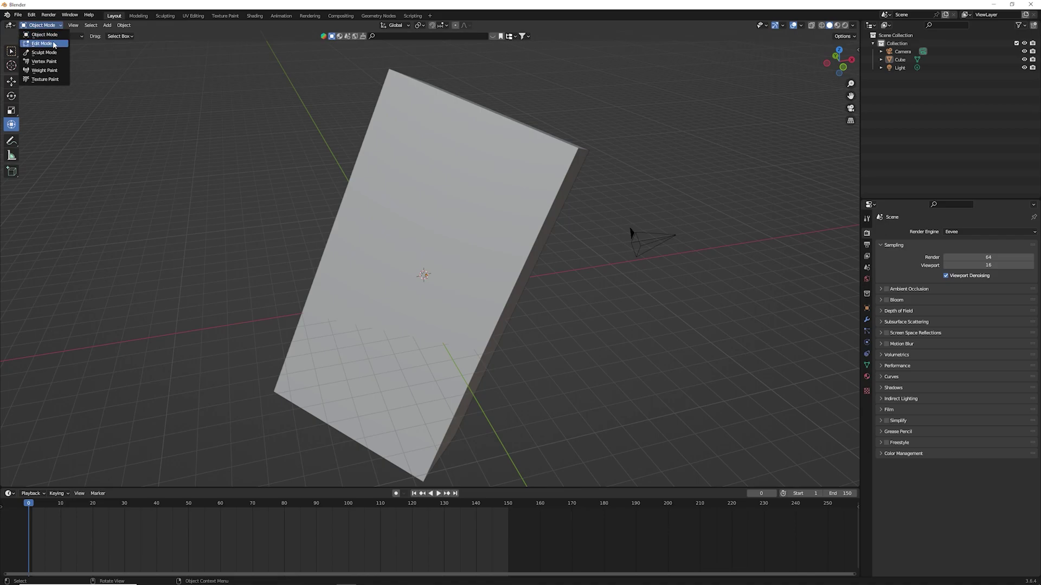
{"action": "left_click", "coordinate": [42, 43]}
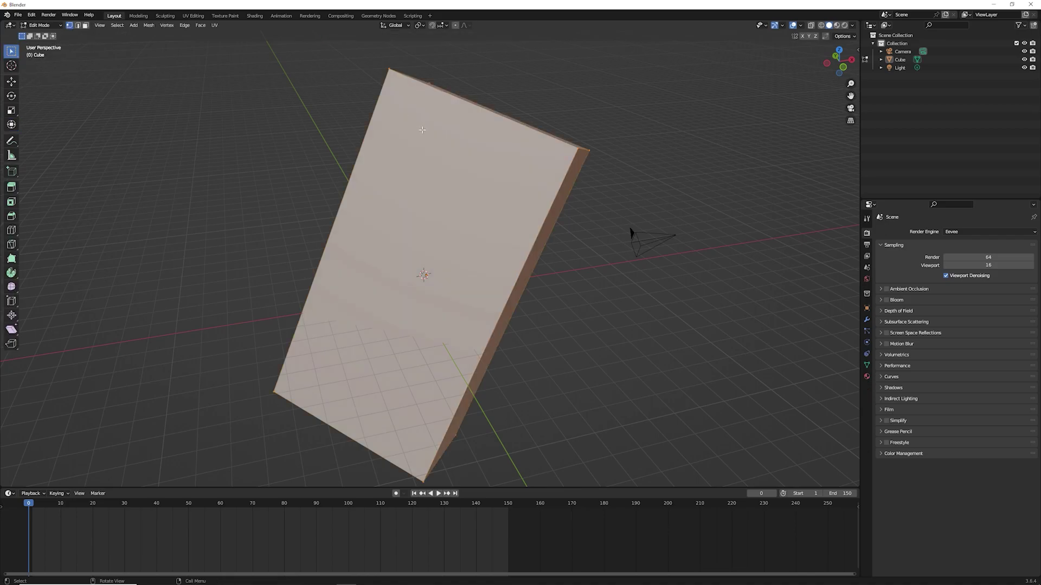
{"action": "key", "text": "alt+a"}
{"action": "mouse_move", "coordinate": [423, 130]}
{"action": "middle_mouse_down"}
{"action": "mouse_move", "coordinate": [412, 276]}
{"action": "mouse_move", "coordinate": [506, 186]}
{"action": "mouse_move", "coordinate": [442, 193]}
{"action": "middle_mouse_up"}
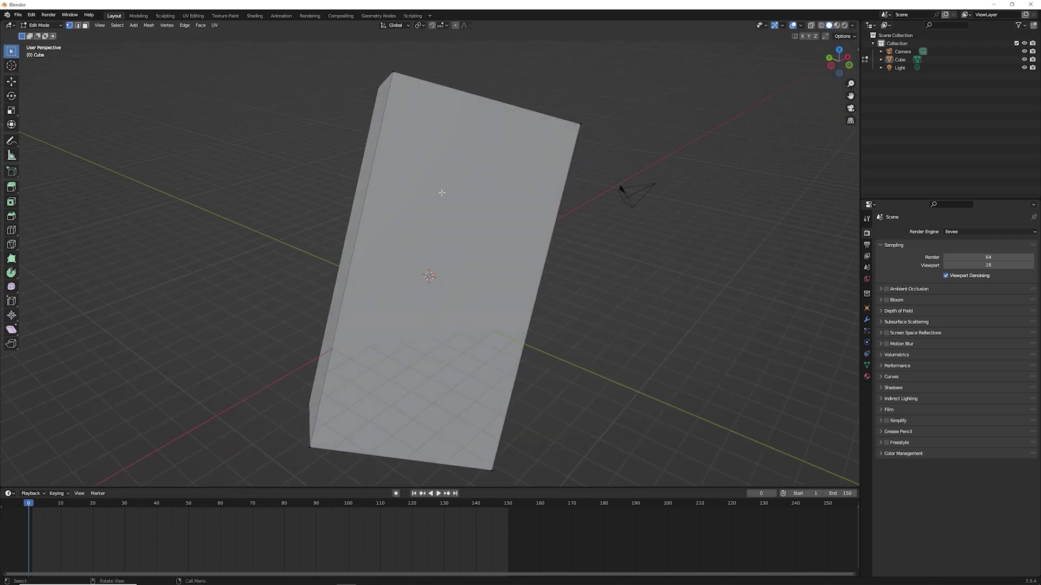
{"action": "left_click", "coordinate": [52, 25]}
{"action": "left_click", "coordinate": [47, 57]}
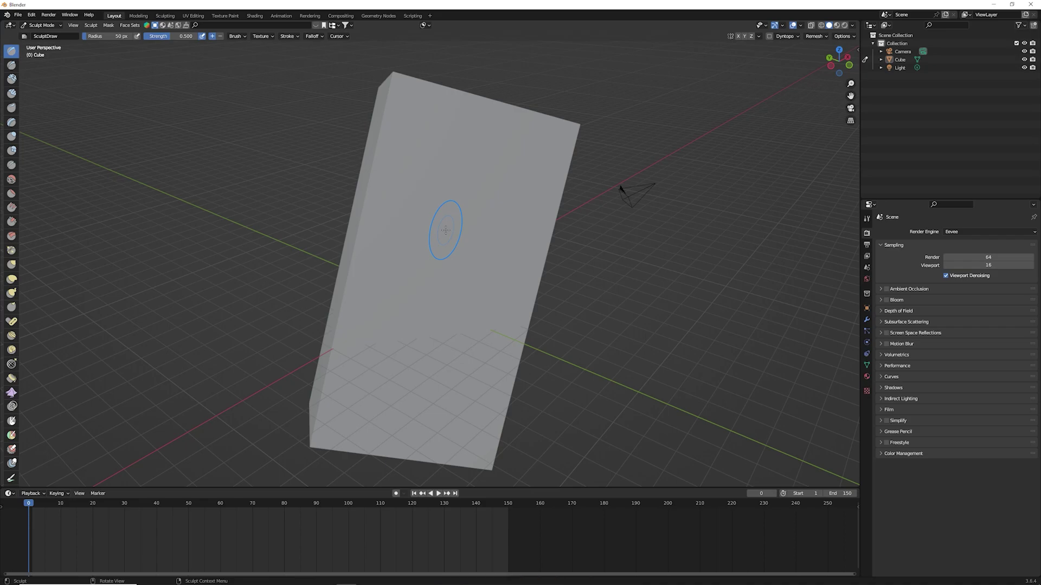
- Browse the mode list and the File and Edit menus, then return the cube to Object Mode
{"action": "scroll", "coordinate": [11, 269], "scroll_direction": "down", "scroll_amount": 2}
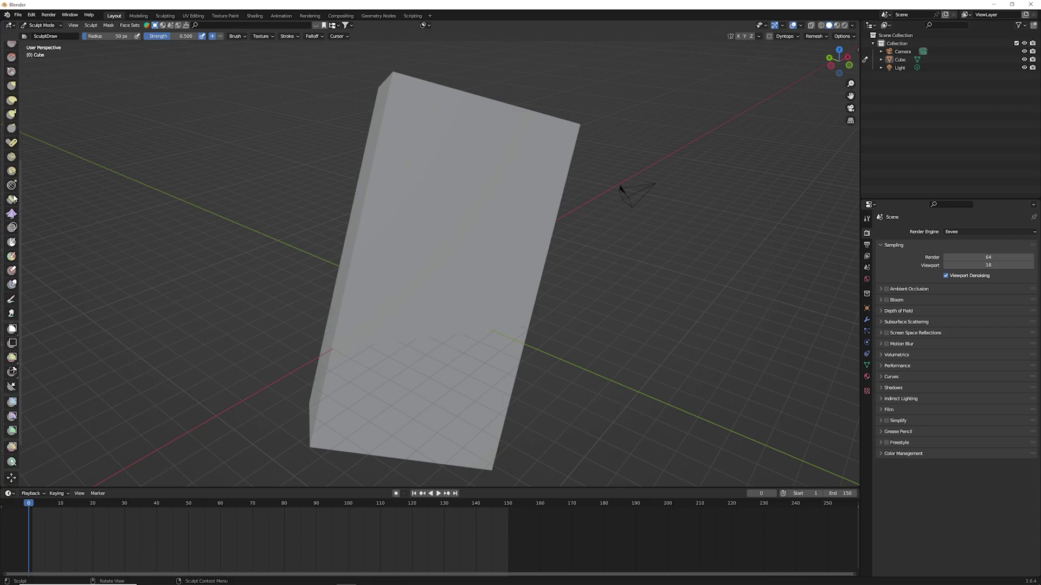
{"action": "scroll", "coordinate": [10, 269], "scroll_direction": "down", "scroll_amount": 2}
{"action": "scroll", "coordinate": [11, 270], "scroll_direction": "up", "scroll_amount": 4}
{"action": "left_click", "coordinate": [42, 25]}
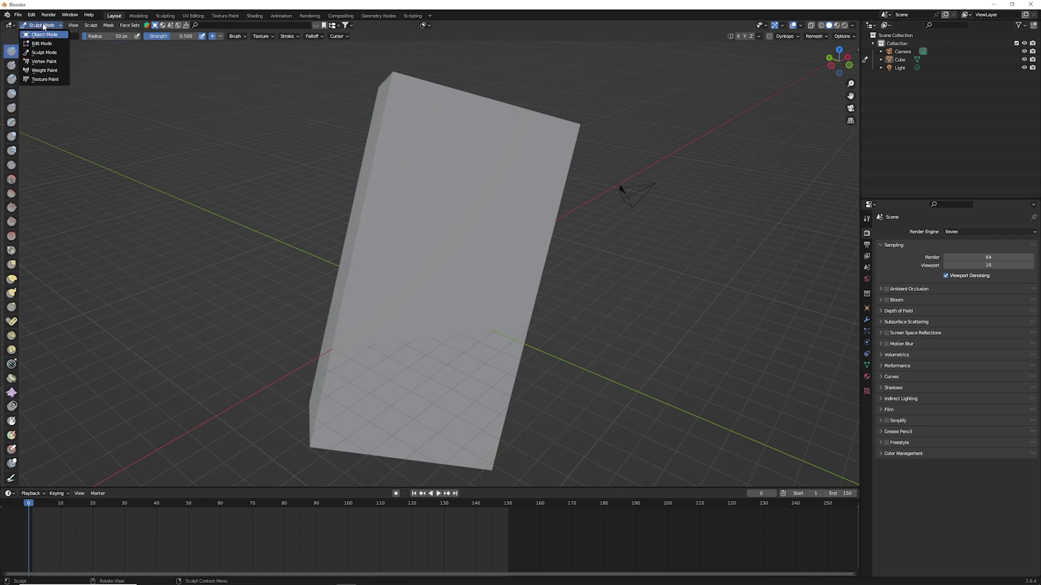
{"action": "left_click", "coordinate": [43, 26]}
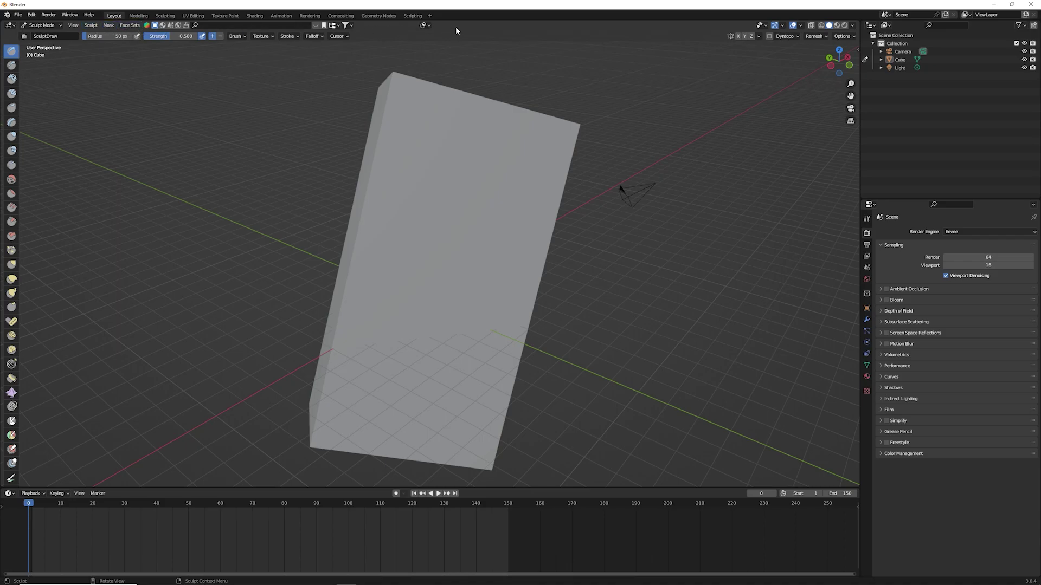
{"action": "left_click", "coordinate": [18, 14]}
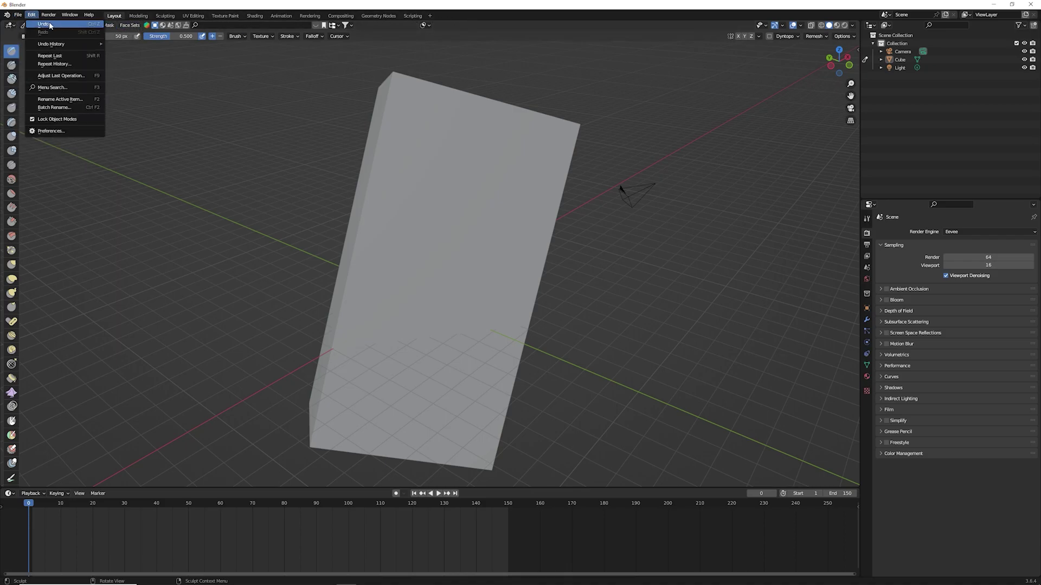
{"action": "left_click", "coordinate": [22, 15]}
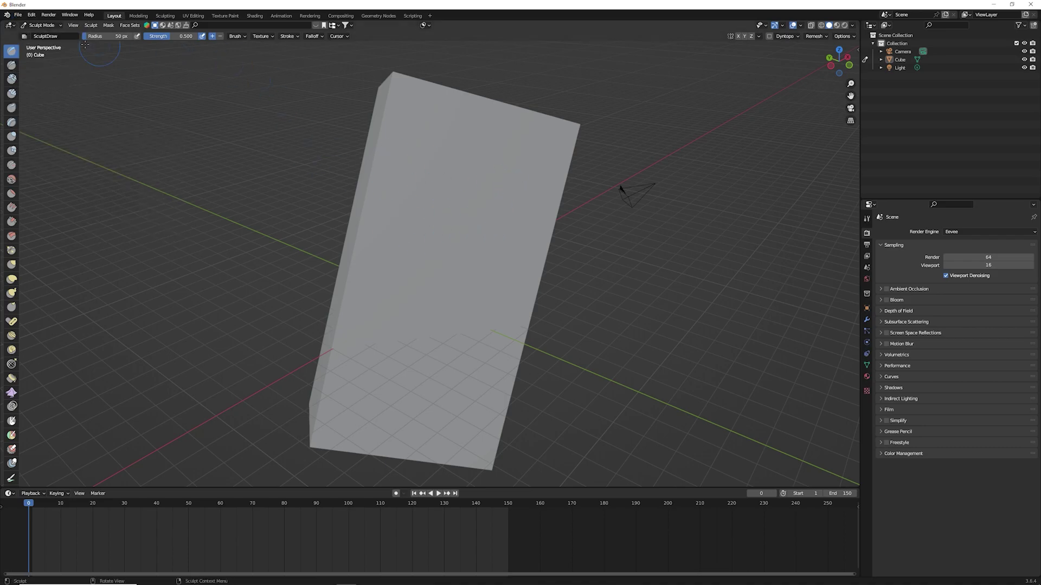
{"action": "left_click", "coordinate": [41, 25]}
{"action": "left_click", "coordinate": [394, 291]}
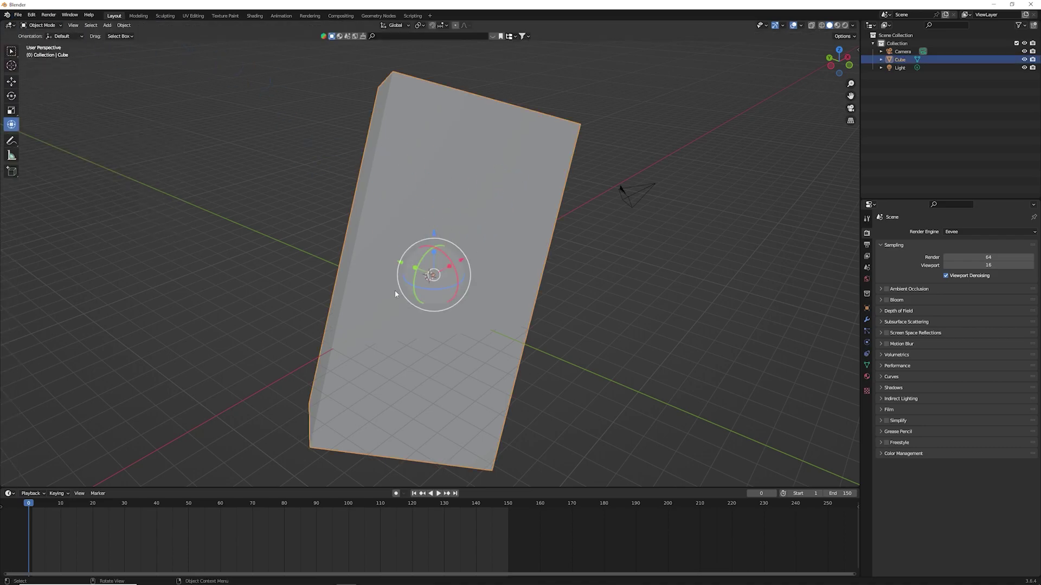
{"action": "left_click", "coordinate": [18, 15]}
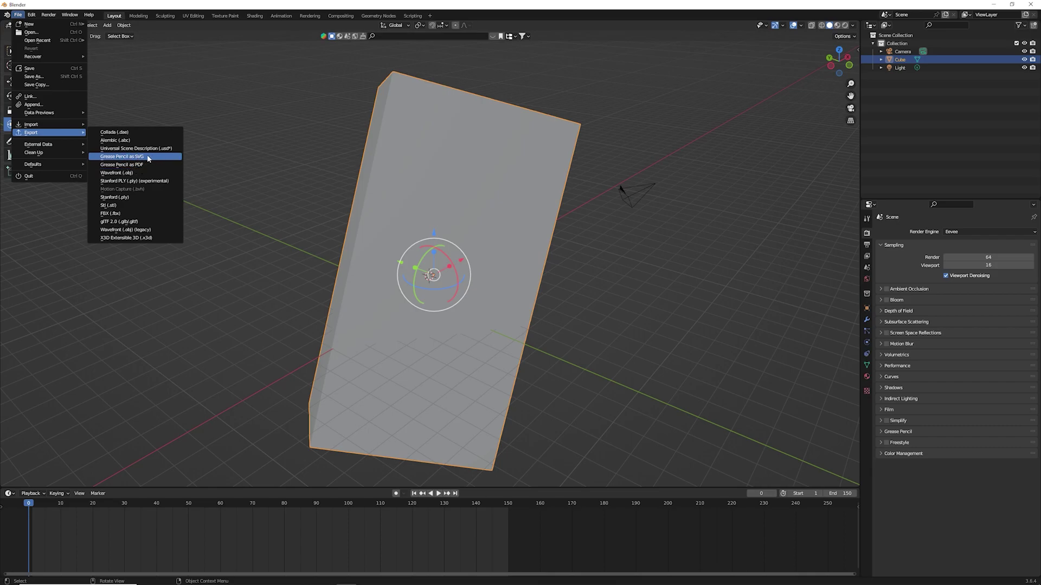
{"action": "left_click", "coordinate": [18, 14]}
{"action": "left_click", "coordinate": [31, 14]}
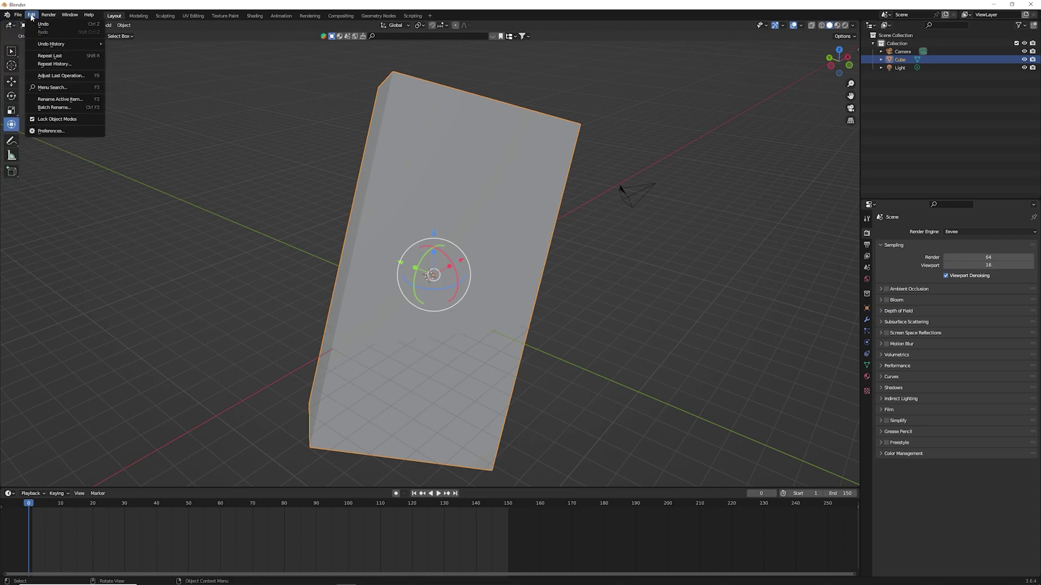
{"action": "left_click", "coordinate": [52, 130]}
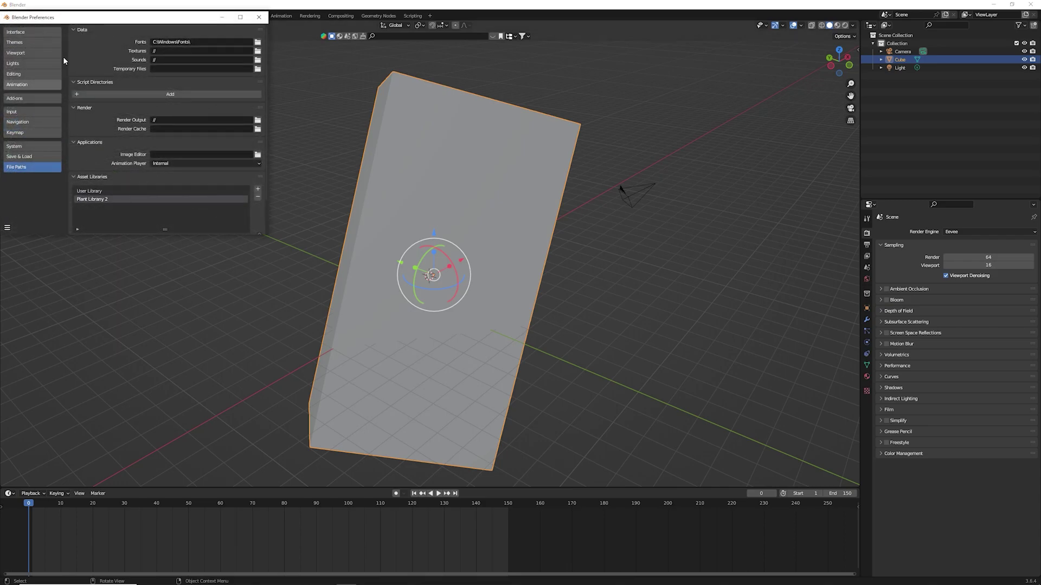
{"action": "left_click_drag", "start_coordinate": [100, 19], "coordinate": [150, 92]}
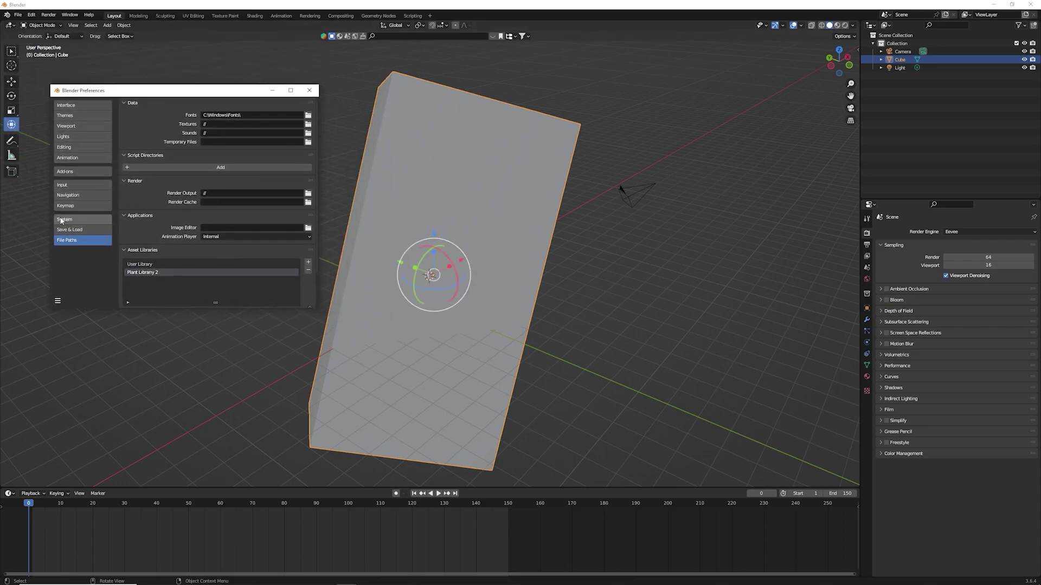
{"action": "left_click", "coordinate": [83, 219]}
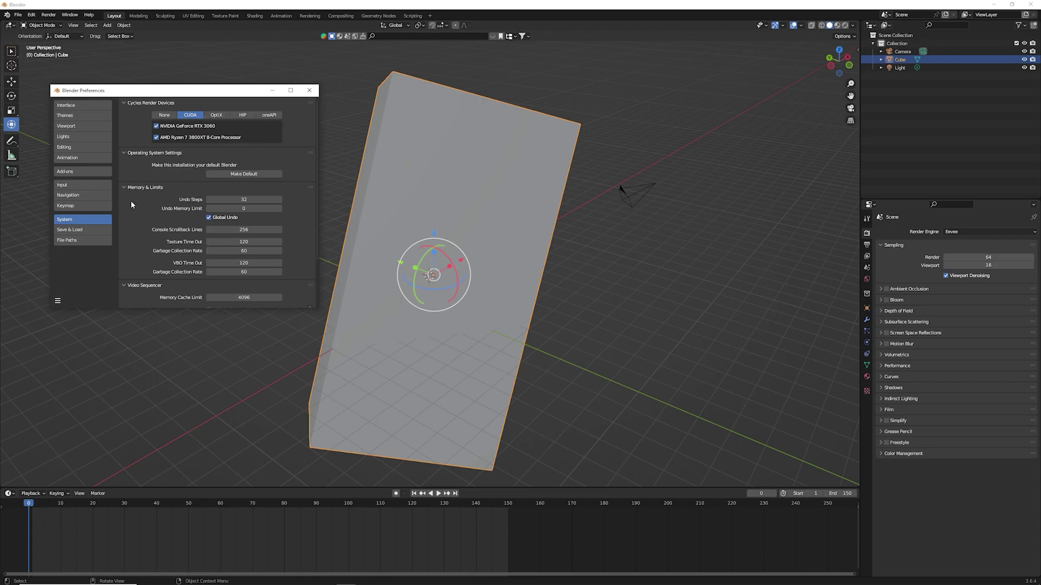
{"action": "left_click", "coordinate": [77, 172]}
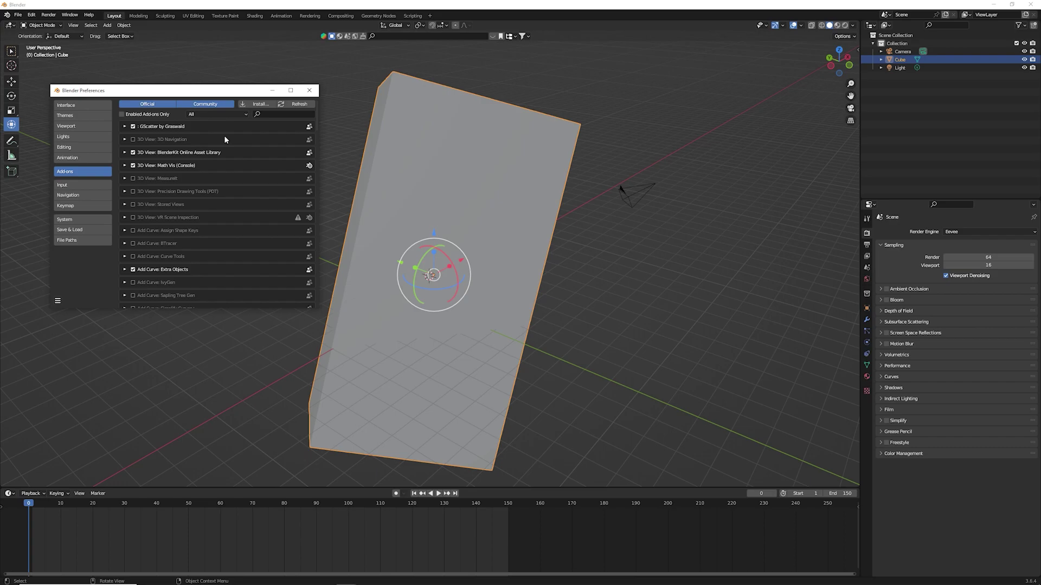
{"action": "scroll", "coordinate": [287, 202], "scroll_direction": "down", "scroll_amount": 5}
{"action": "scroll", "coordinate": [244, 250], "scroll_direction": "down", "scroll_amount": 5}
{"action": "scroll", "coordinate": [245, 253], "scroll_direction": "down", "scroll_amount": 5}
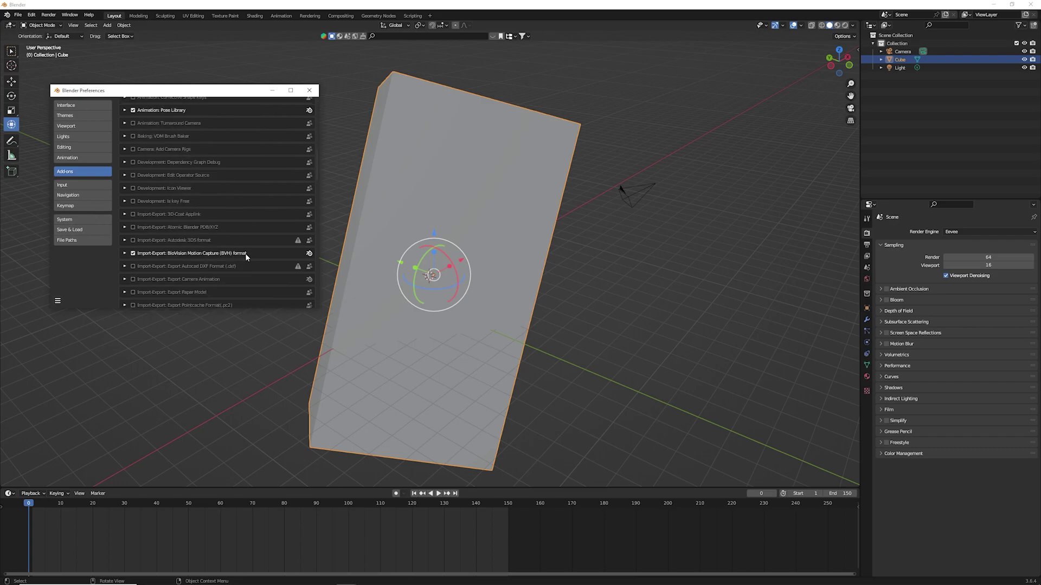
{"action": "scroll", "coordinate": [228, 162], "scroll_direction": "down", "scroll_amount": 4}
{"action": "scroll", "coordinate": [174, 244], "scroll_direction": "down", "scroll_amount": 5}
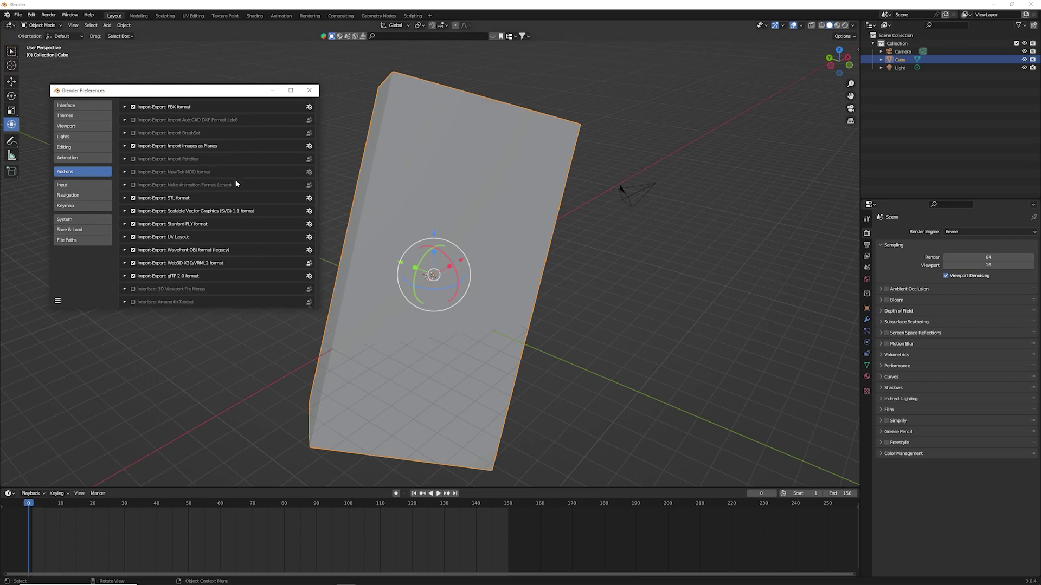
{"action": "scroll", "coordinate": [203, 219], "scroll_direction": "down", "scroll_amount": 5}
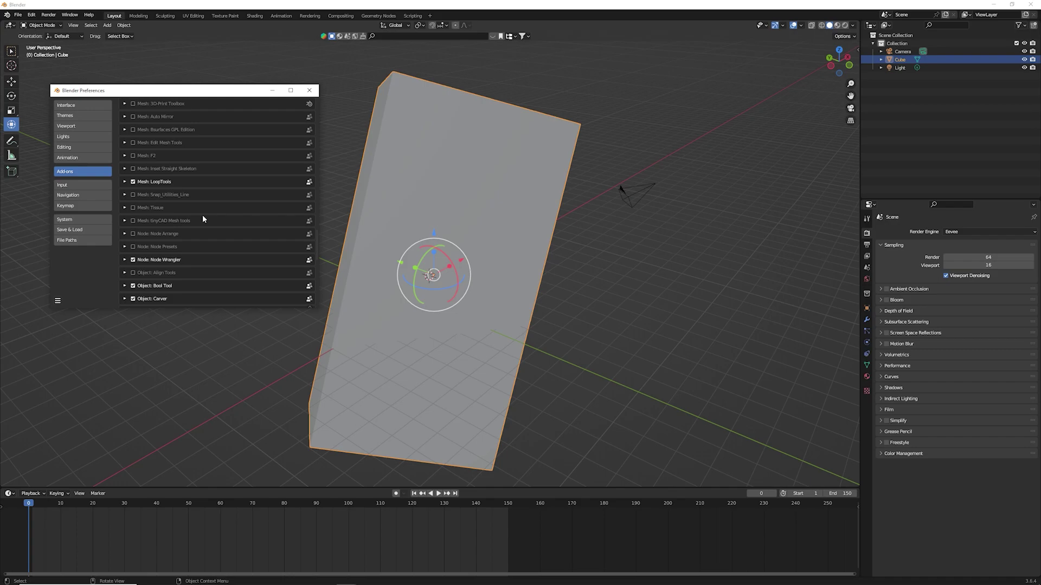
{"action": "left_click", "coordinate": [309, 90]}
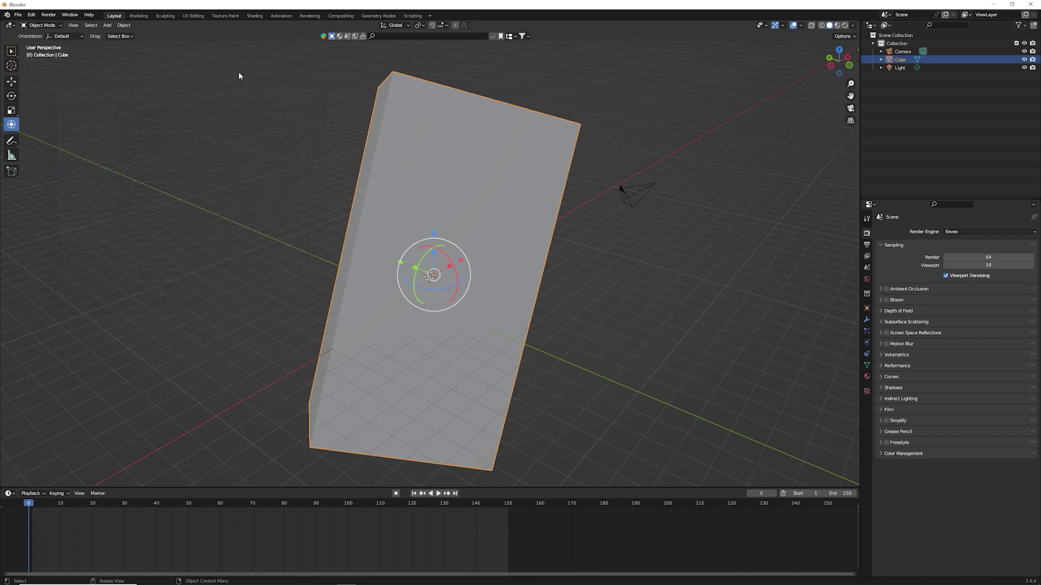
- Browse the Render and Window menus, then zoom out and orbit to view the slab from another angle
{"action": "left_click", "coordinate": [48, 16]}
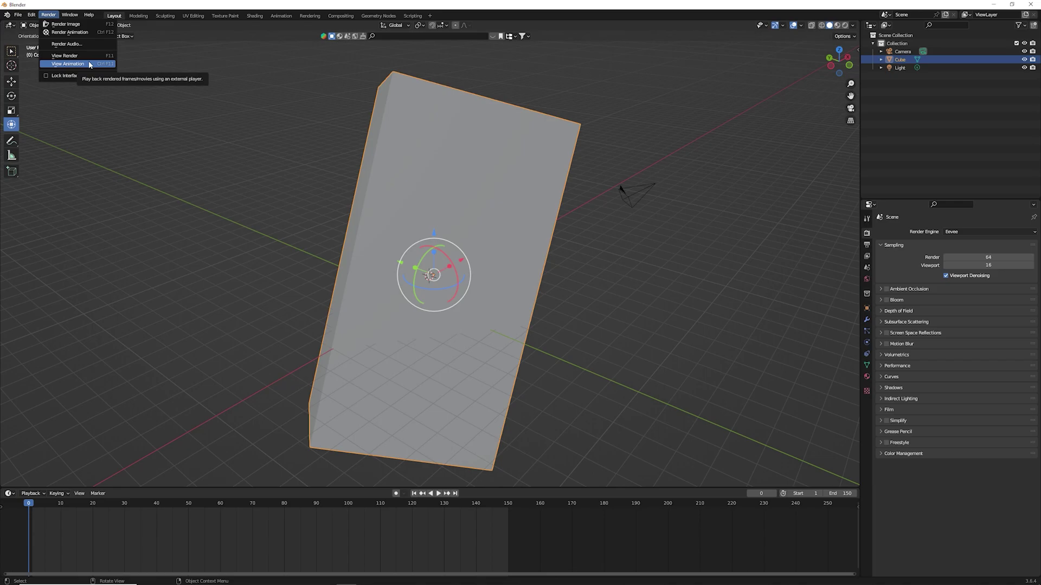
{"action": "left_click", "coordinate": [71, 14]}
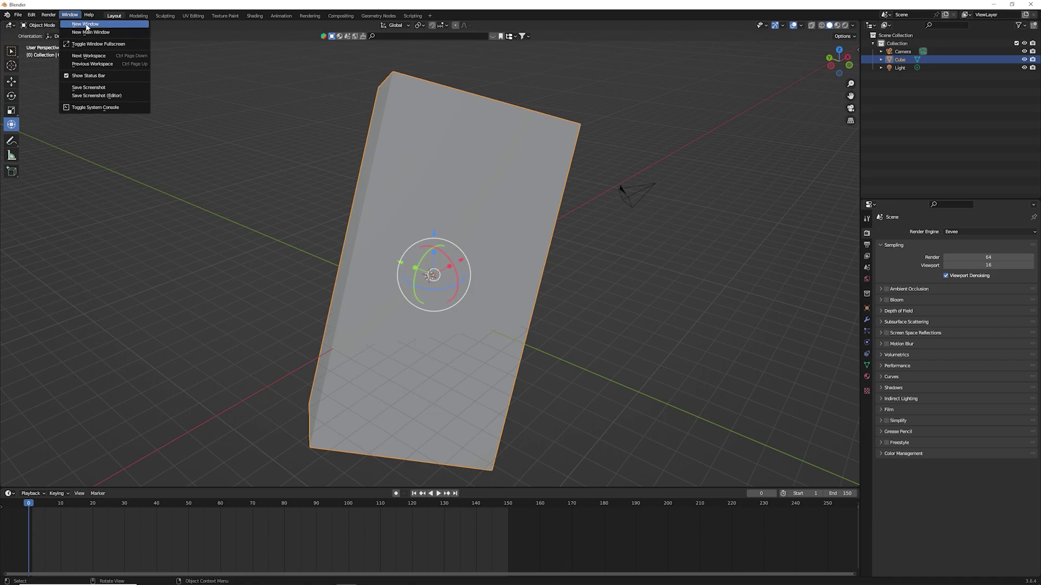
{"action": "left_click", "coordinate": [85, 24]}
{"action": "scroll", "coordinate": [422, 142], "scroll_direction": "down", "scroll_amount": 4}
{"action": "mouse_move", "coordinate": [422, 141]}
{"action": "middle_mouse_down"}
{"action": "mouse_move", "coordinate": [382, 96]}
{"action": "mouse_move", "coordinate": [431, 154]}
{"action": "mouse_move", "coordinate": [406, 181]}
{"action": "middle_mouse_up"}
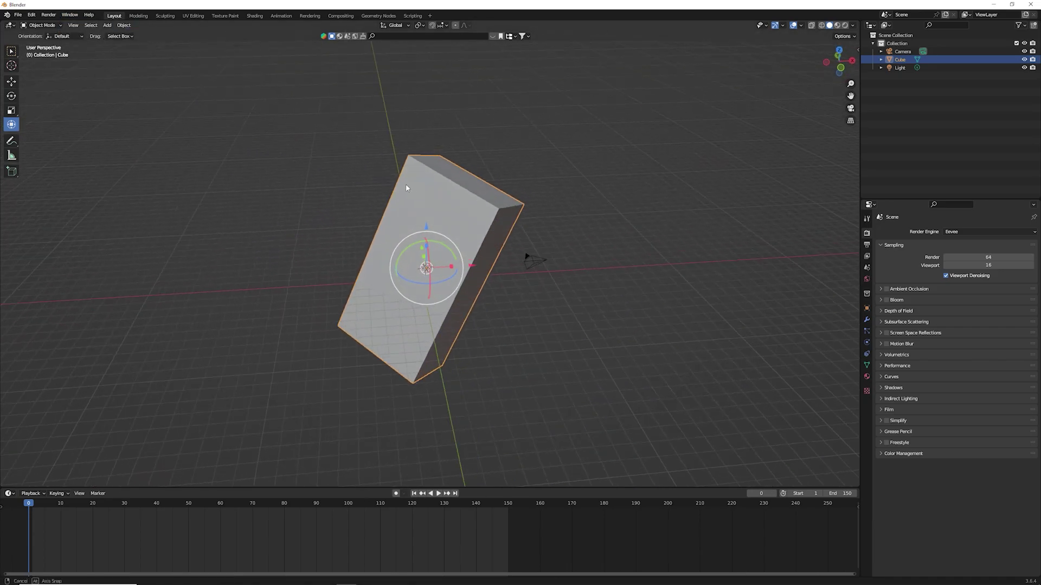
{"action": "left_click", "coordinate": [138, 15]}
{"action": "scroll", "coordinate": [286, 115], "scroll_direction": "down", "scroll_amount": 7}
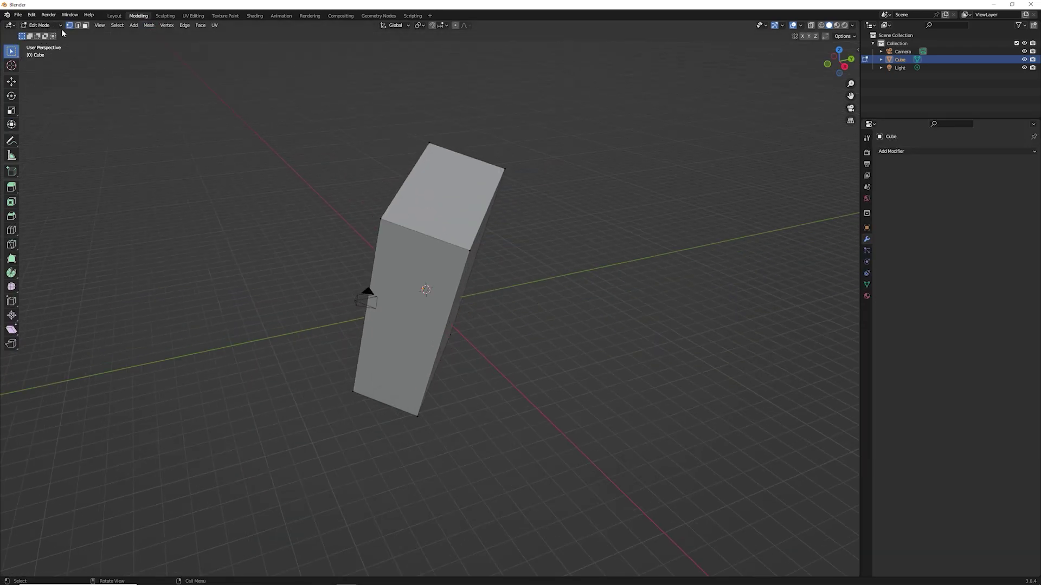
{"action": "left_click", "coordinate": [165, 16]}
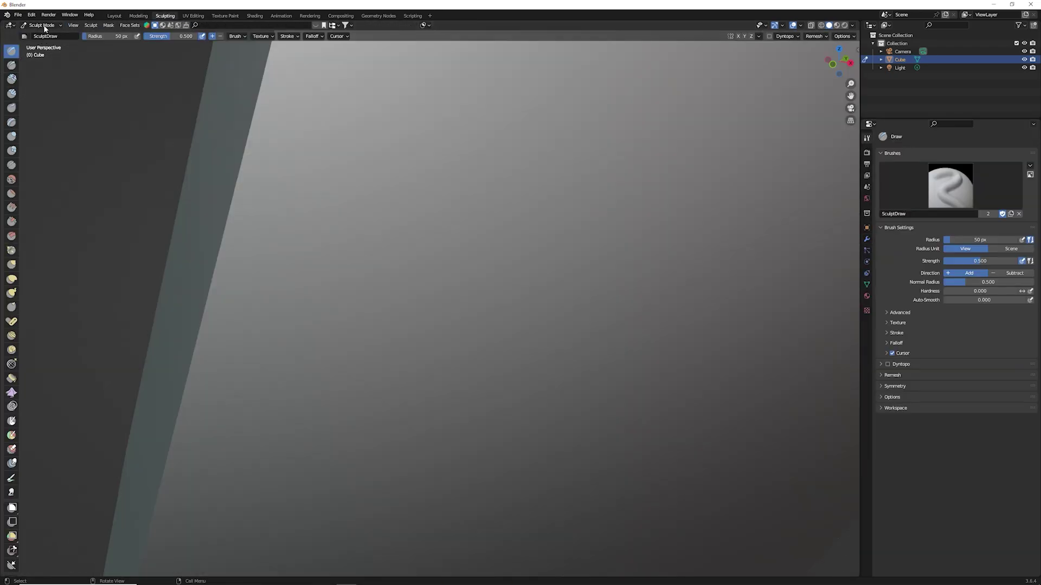
{"action": "left_click", "coordinate": [40, 25]}
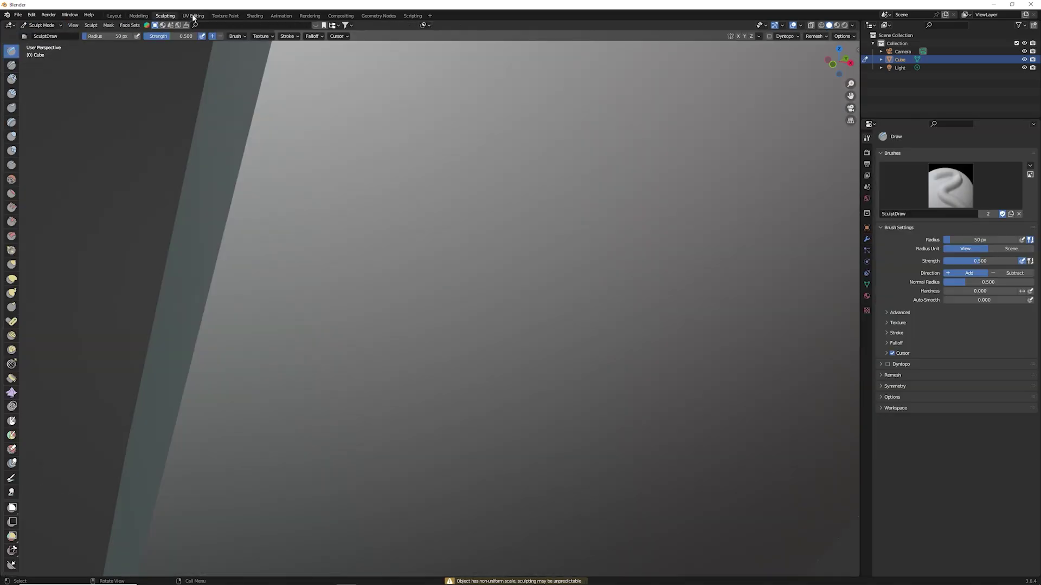
{"action": "left_click", "coordinate": [194, 15]}
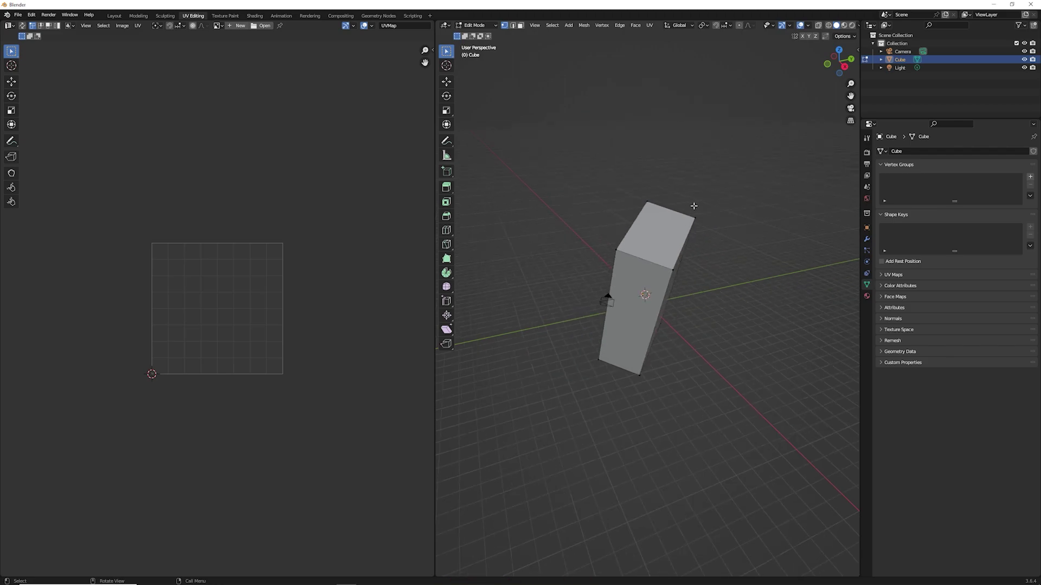
{"action": "left_click", "coordinate": [228, 16]}
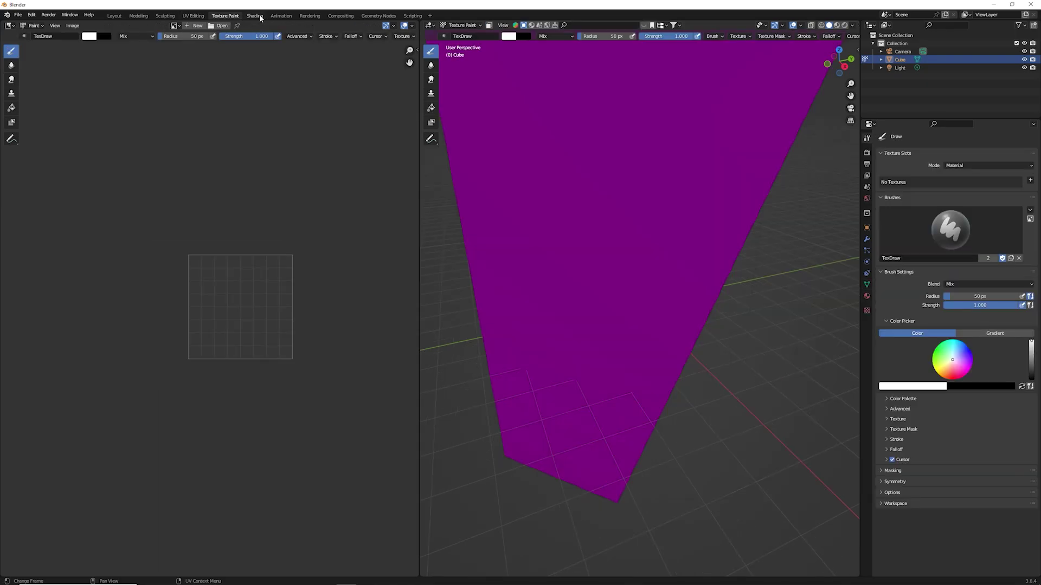
{"action": "left_click", "coordinate": [255, 16]}
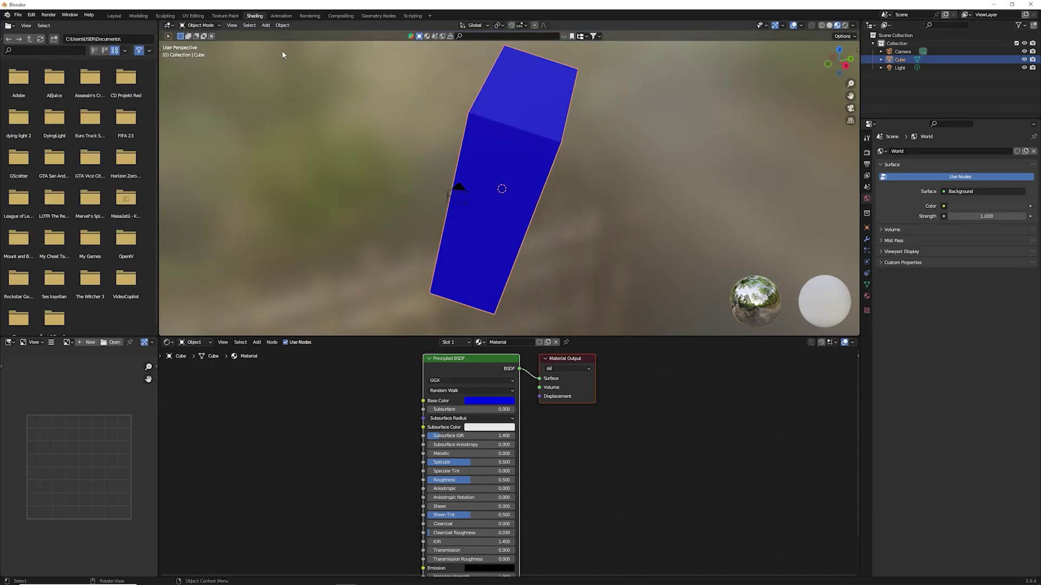
{"action": "left_click", "coordinate": [280, 15]}
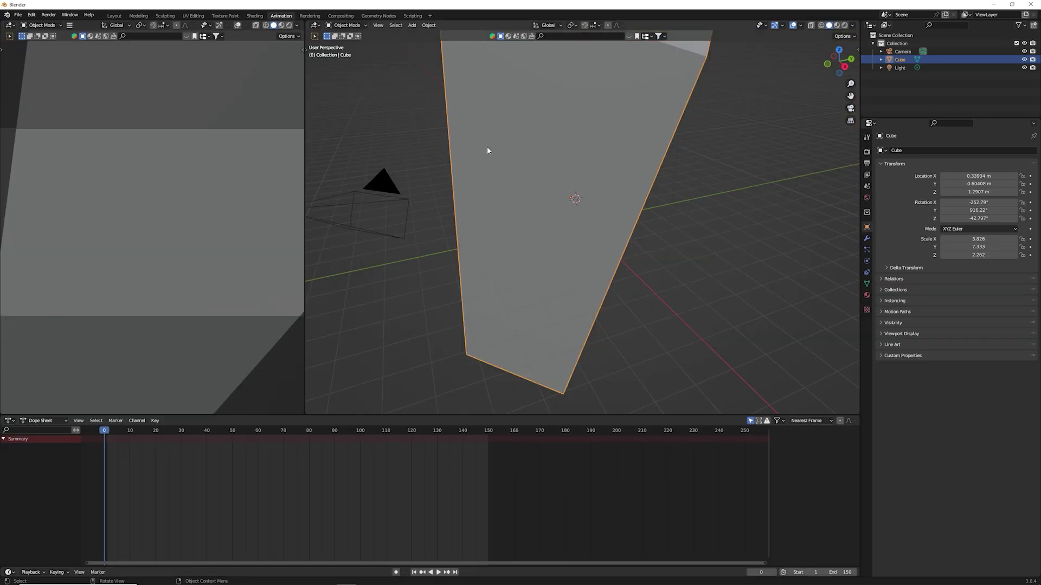
{"action": "scroll", "coordinate": [486, 150], "scroll_direction": "down", "scroll_amount": 3}
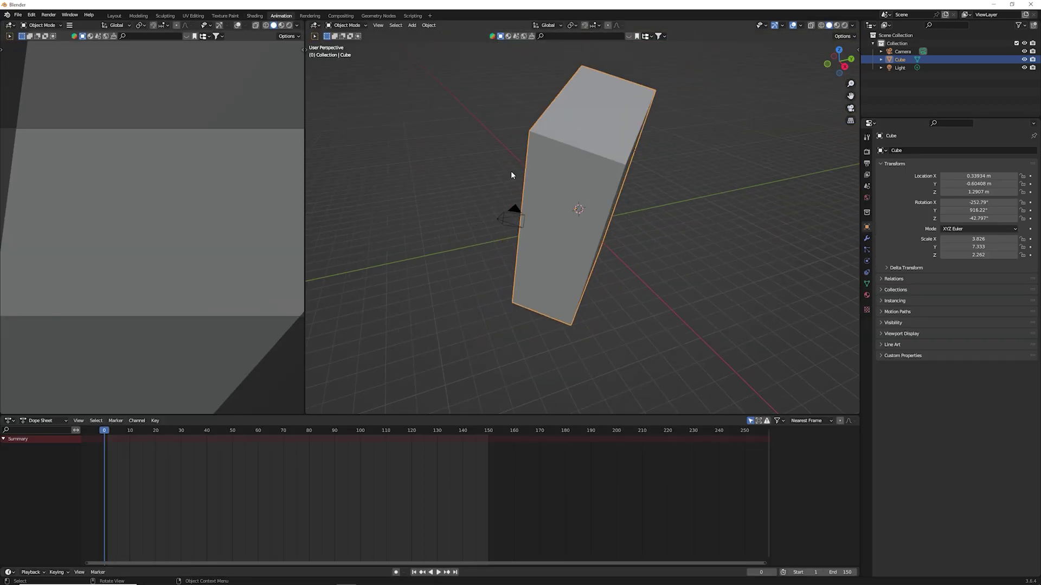
{"action": "left_click", "coordinate": [310, 16]}
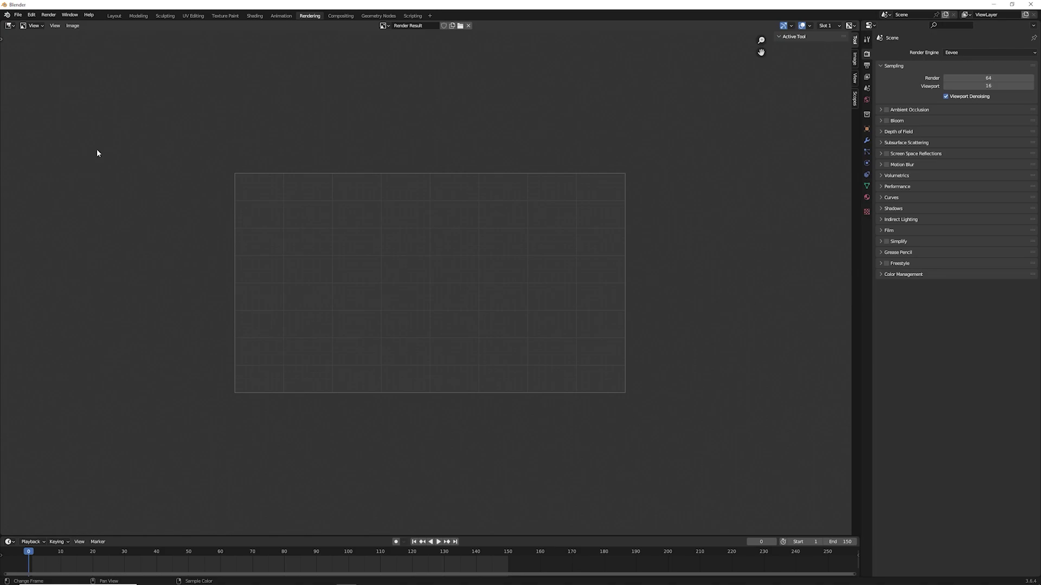
- Return to Layout, browse the Add menu, select the slab and look through the Object menu
{"action": "left_click", "coordinate": [114, 15]}
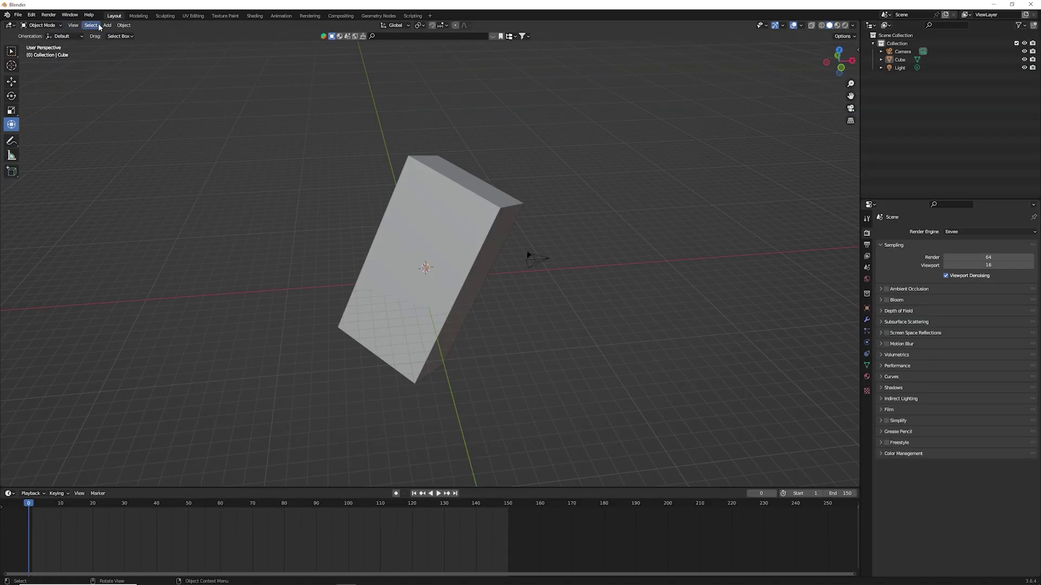
{"action": "left_click", "coordinate": [108, 25]}
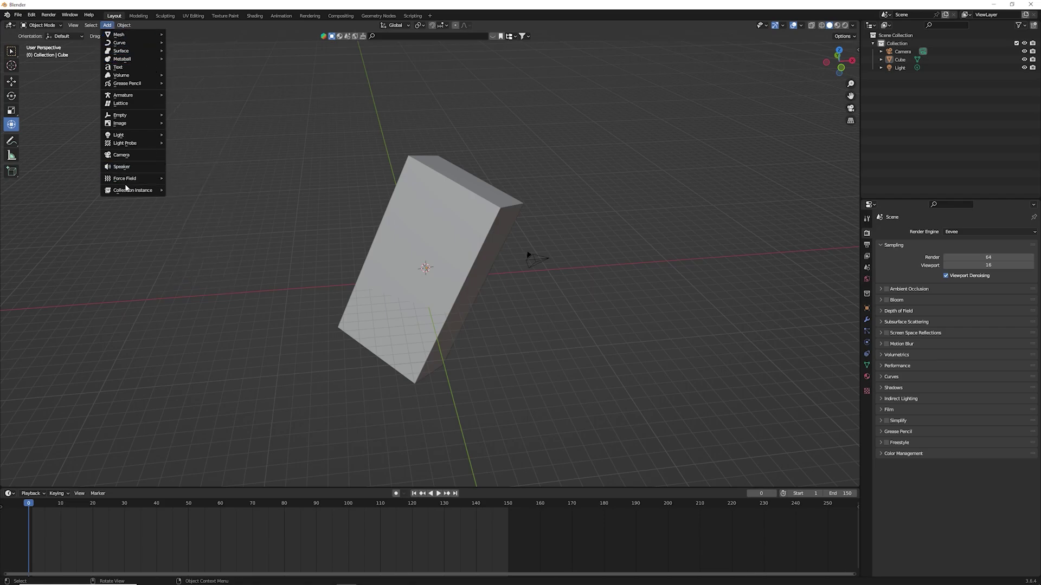
{"action": "left_click", "coordinate": [461, 193]}
{"action": "left_click", "coordinate": [124, 25]}
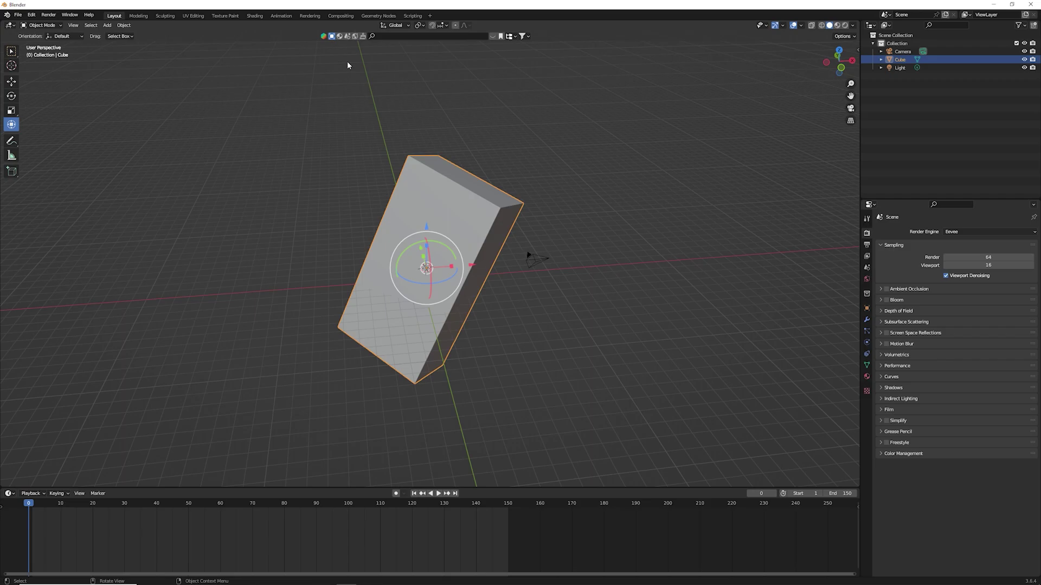
{"action": "left_click", "coordinate": [29, 25]}
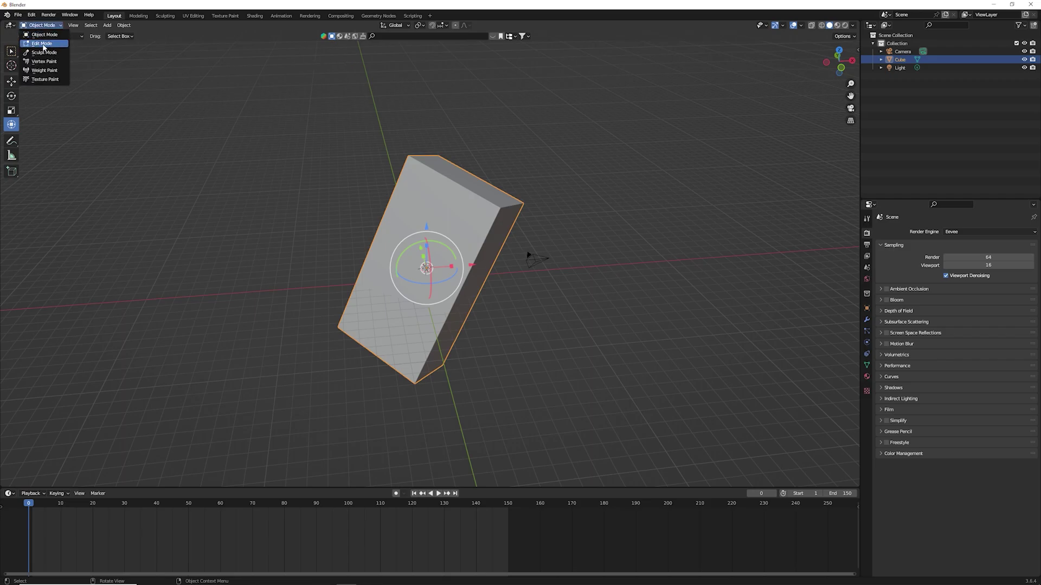
{"action": "left_click", "coordinate": [44, 42]}
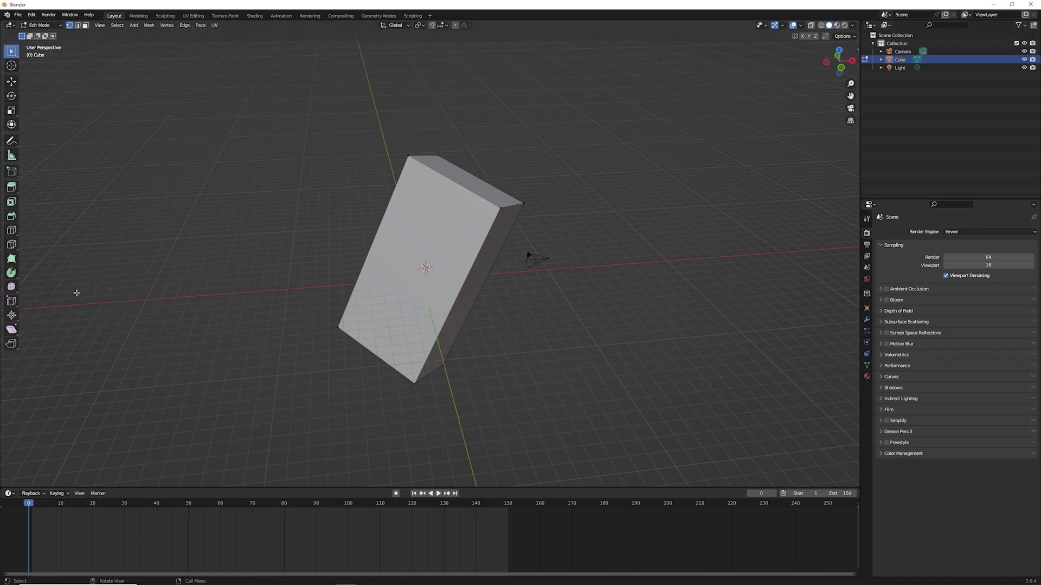
{"action": "key", "text": "Tab"}
{"action": "left_click", "coordinate": [260, 193]}
{"action": "left_click", "coordinate": [418, 237]}
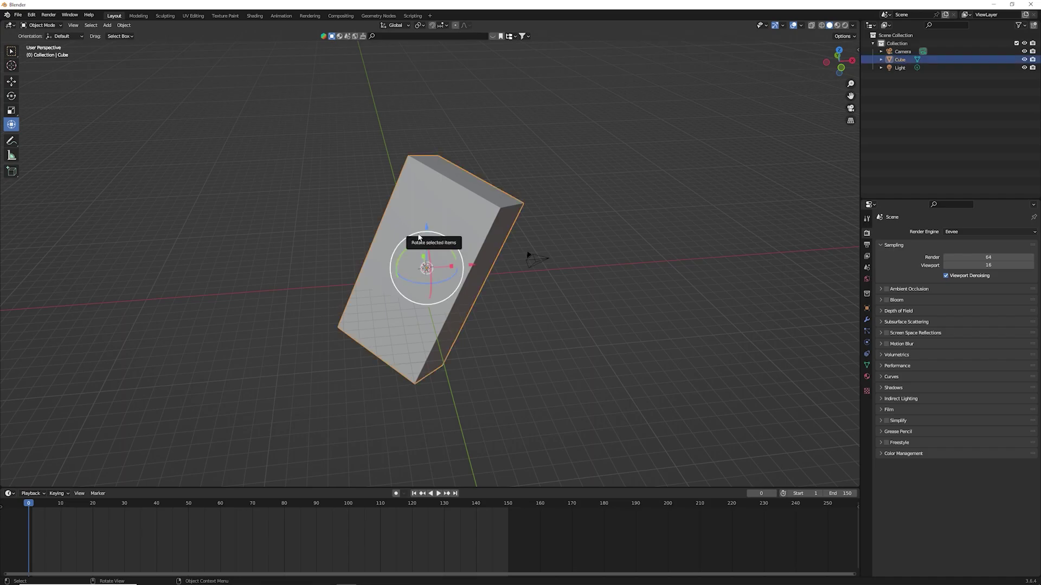